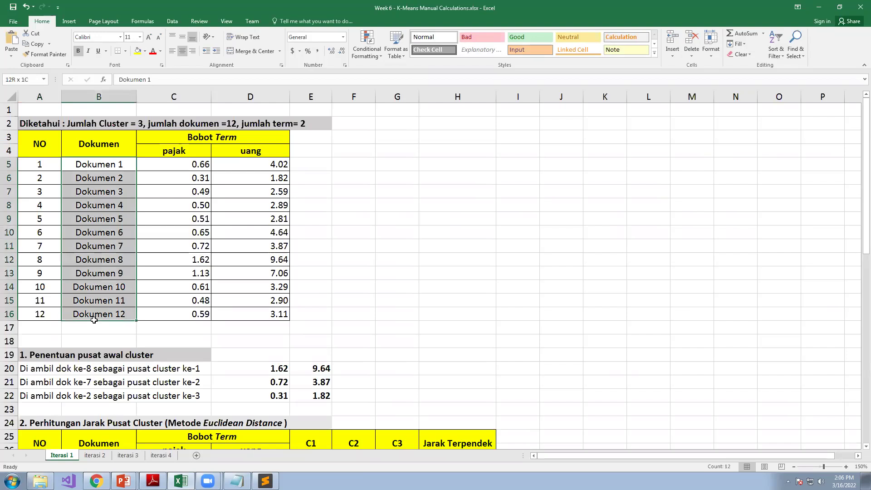
Examine the given cluster count in the heading and the list of Dokumen 1 to Dokumen 12
{"action": "left_click", "coordinate": [359, 299]}
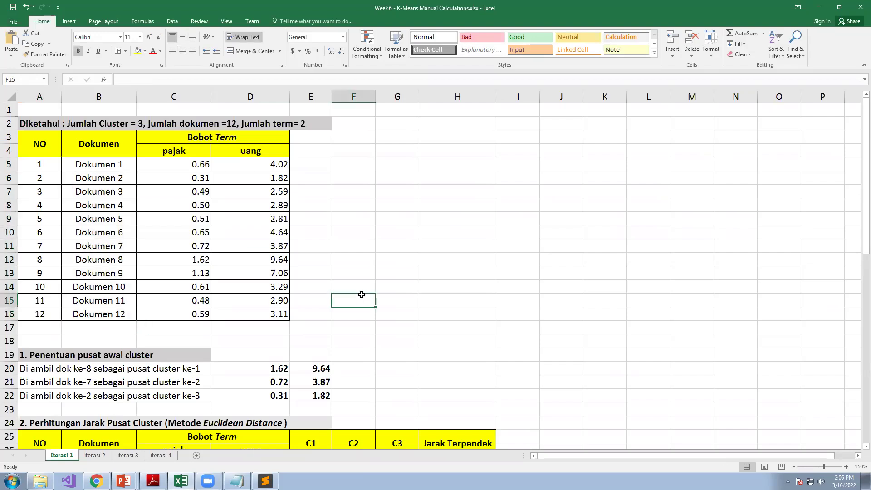
{"action": "left_click", "coordinate": [88, 128]}
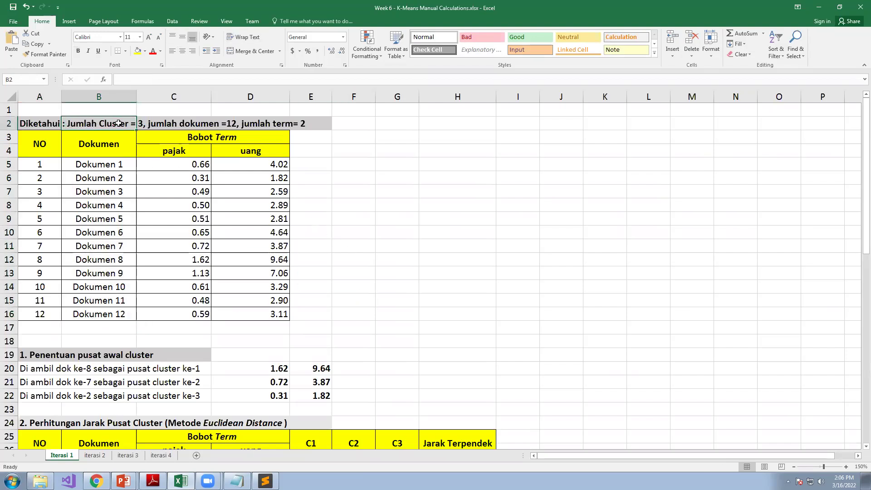
{"action": "left_click", "coordinate": [139, 124]}
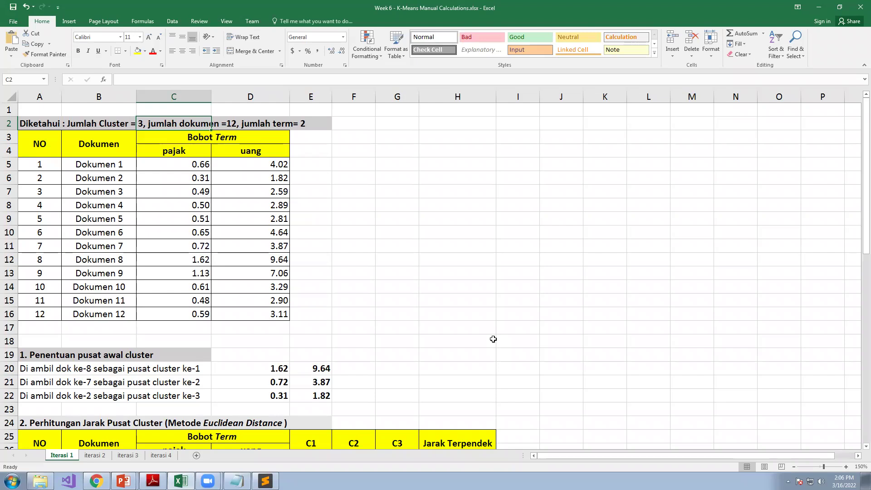
{"action": "left_click_drag", "start_coordinate": [126, 165], "coordinate": [122, 314]}
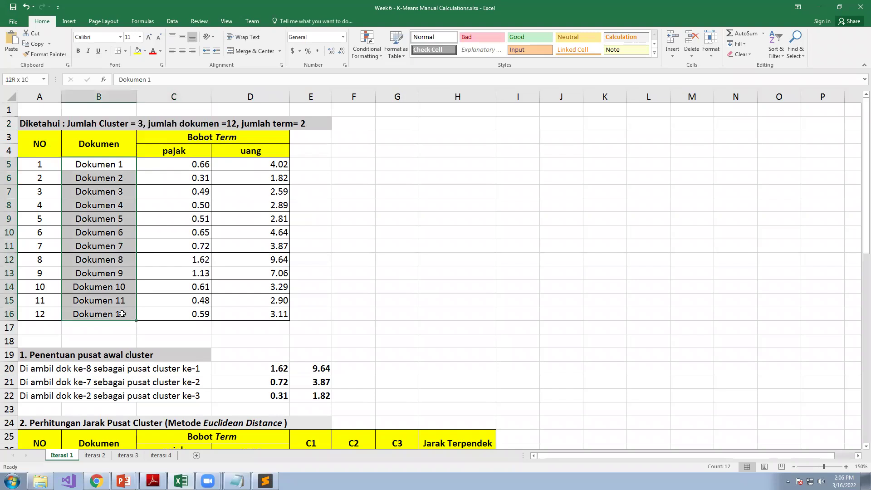
Examine the pajak and uang term weights of the twelve documents against the given data in the heading
{"action": "left_click_drag", "start_coordinate": [173, 152], "coordinate": [248, 155]}
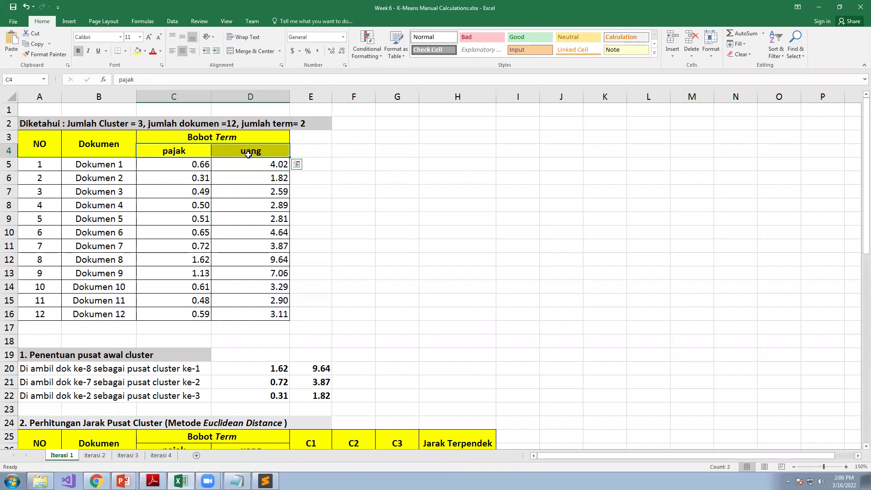
{"action": "left_click_drag", "start_coordinate": [192, 165], "coordinate": [257, 313]}
{"action": "left_click", "coordinate": [220, 195]}
{"action": "left_click_drag", "start_coordinate": [202, 166], "coordinate": [266, 317]}
{"action": "left_click", "coordinate": [358, 263]}
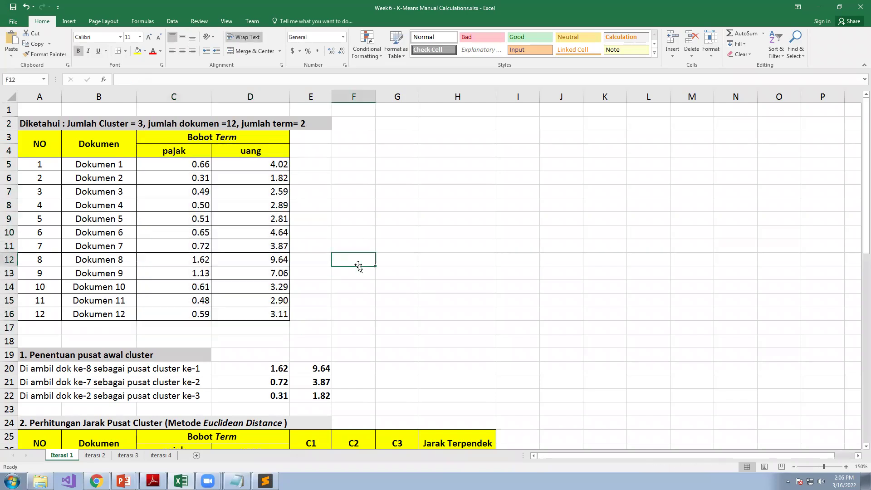
{"action": "left_click", "coordinate": [182, 152]}
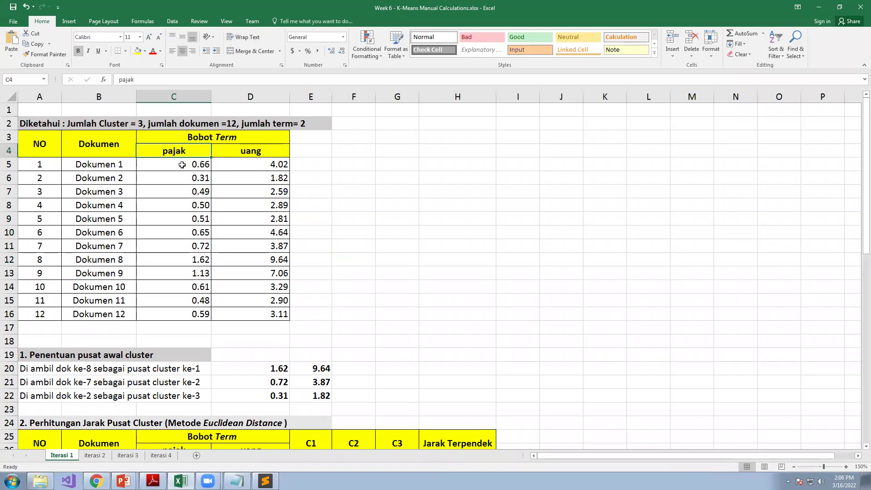
{"action": "left_click", "coordinate": [181, 164]}
{"action": "left_click", "coordinate": [244, 152]}
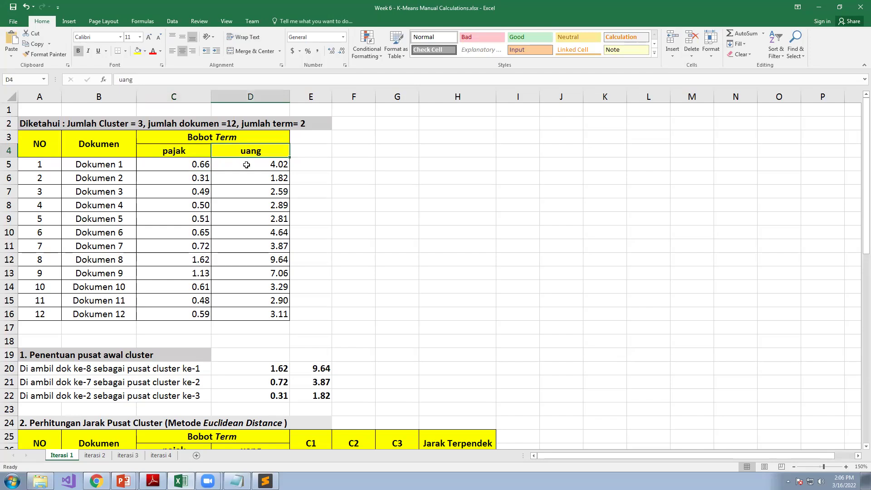
{"action": "left_click", "coordinate": [247, 164]}
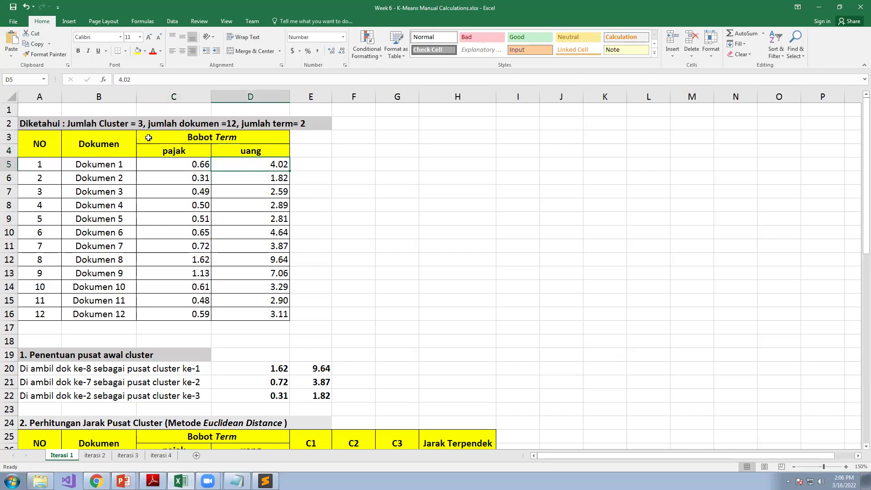
{"action": "left_click", "coordinate": [101, 123]}
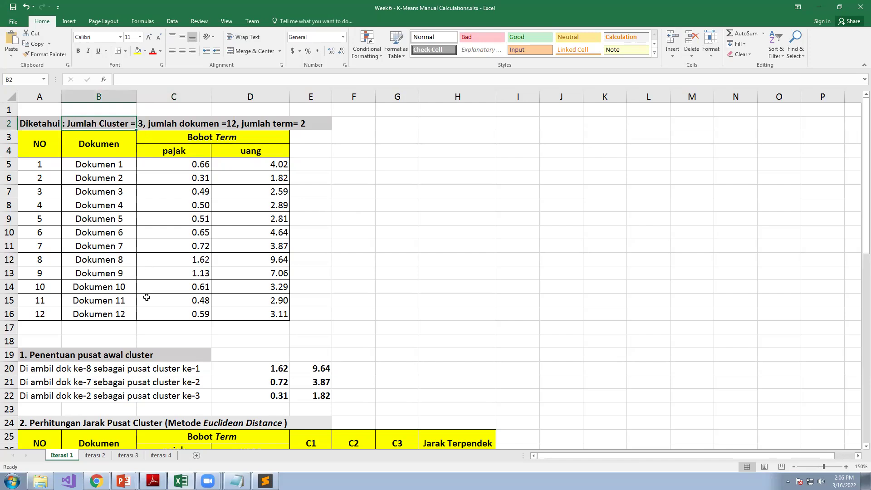
Review which documents are chosen as the initial centres of the three clusters in section 1
{"action": "scroll", "coordinate": [141, 354], "scroll_direction": "down", "scroll_amount": 1}
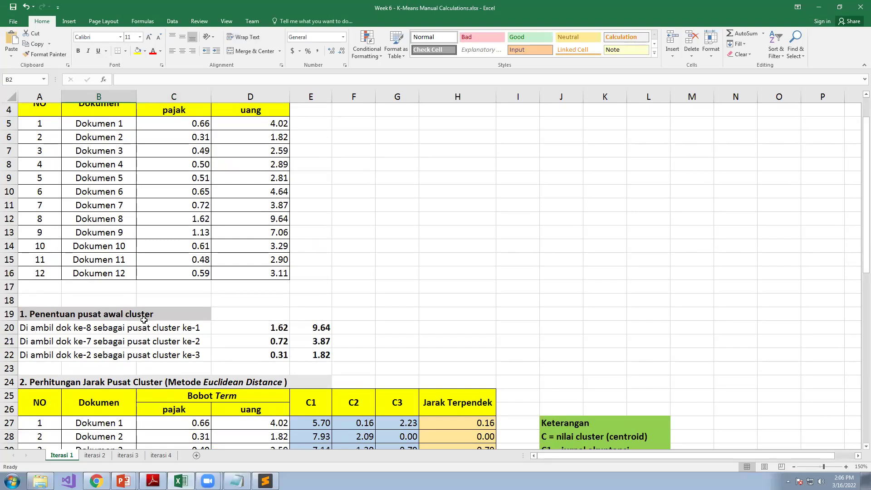
{"action": "left_click", "coordinate": [39, 328]}
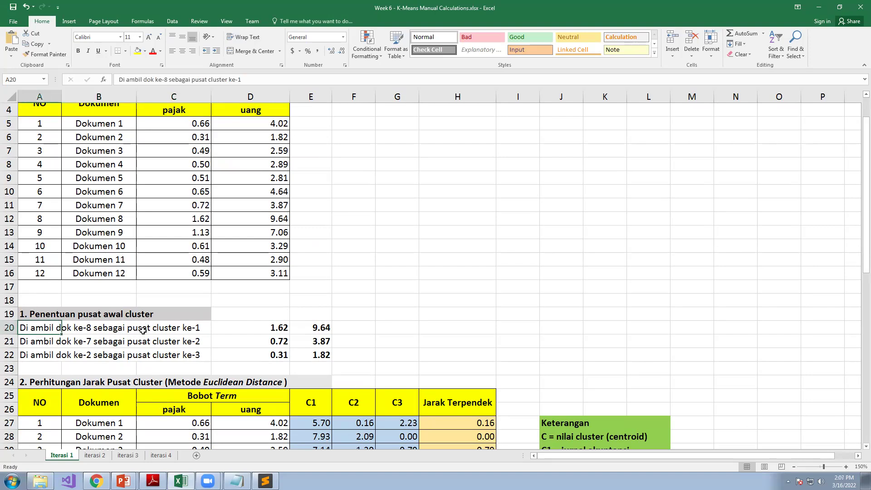
{"action": "left_click_drag", "start_coordinate": [35, 327], "coordinate": [172, 331]}
{"action": "left_click", "coordinate": [107, 338]}
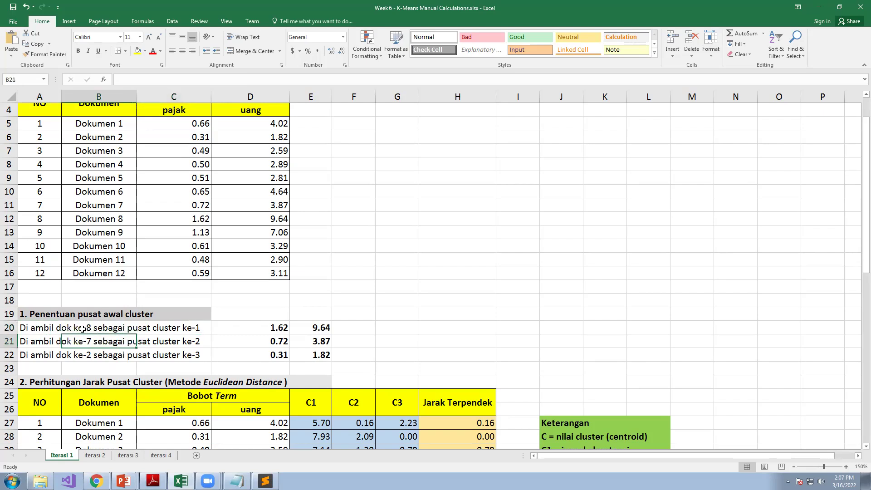
{"action": "left_click", "coordinate": [82, 329]}
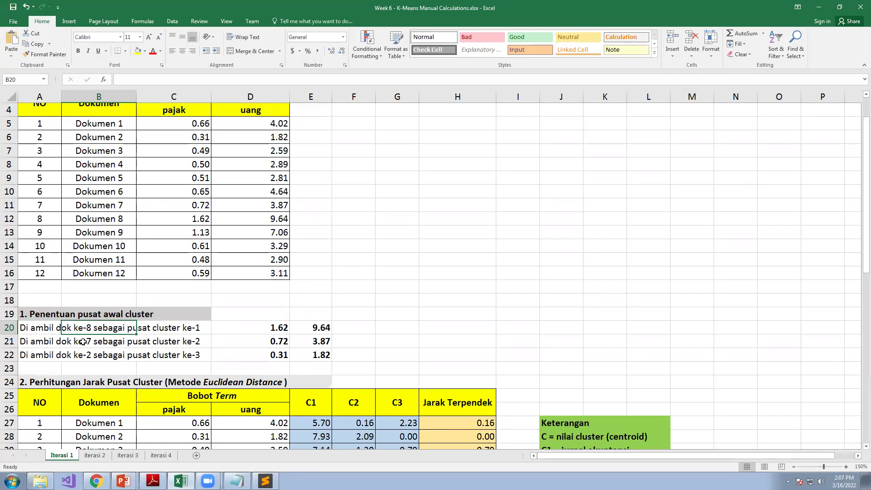
{"action": "left_click", "coordinate": [83, 342]}
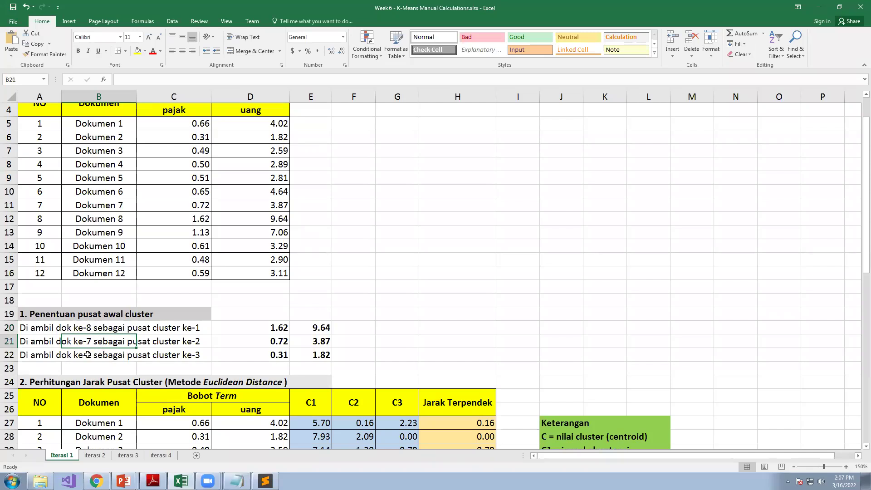
{"action": "left_click", "coordinate": [84, 357]}
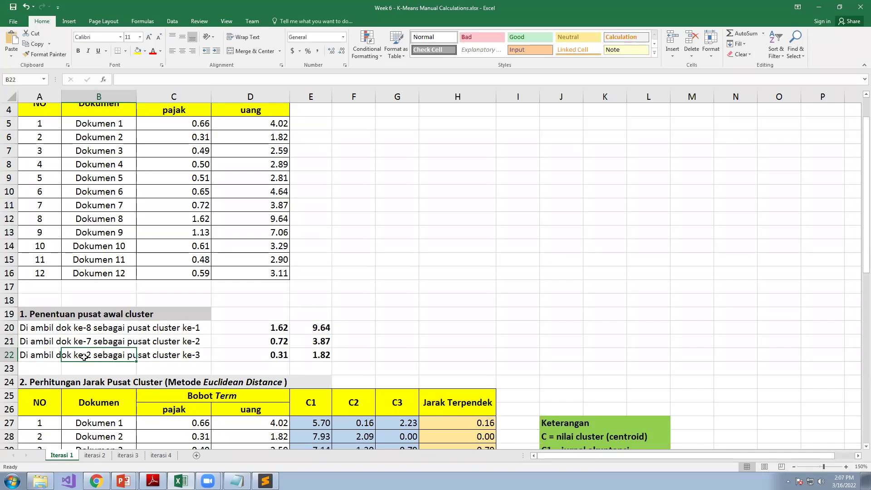
Check the initial centre values of the three clusters, comparing the first centre with the weights of Dokumen 8 in the data table
{"action": "left_click_drag", "start_coordinate": [253, 328], "coordinate": [318, 327]}
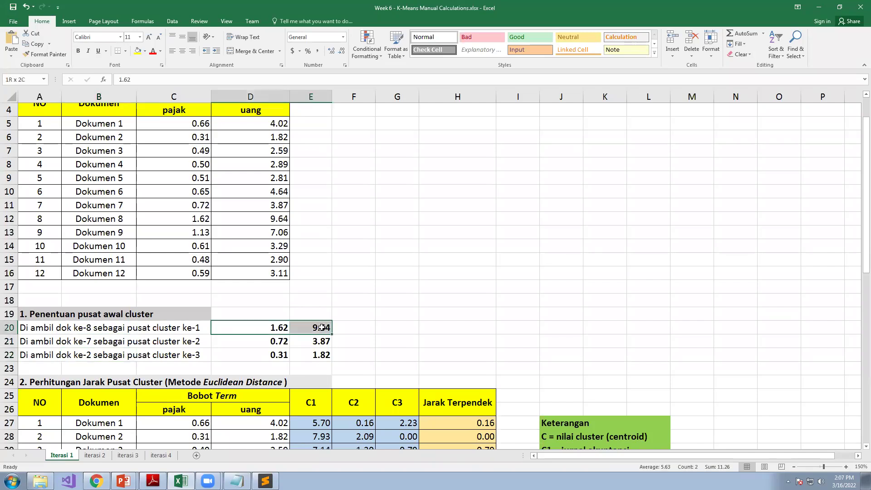
{"action": "left_click", "coordinate": [339, 341]}
{"action": "left_click", "coordinate": [276, 338]}
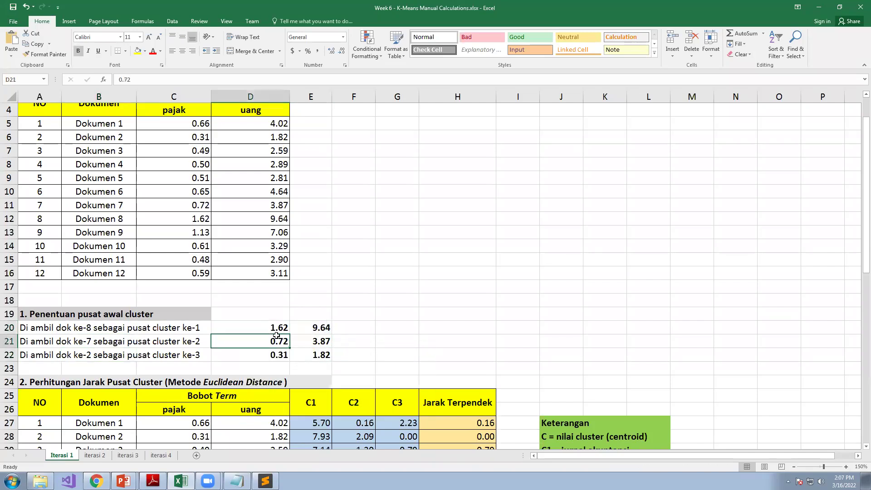
{"action": "left_click", "coordinate": [360, 315]}
{"action": "left_click", "coordinate": [275, 328]}
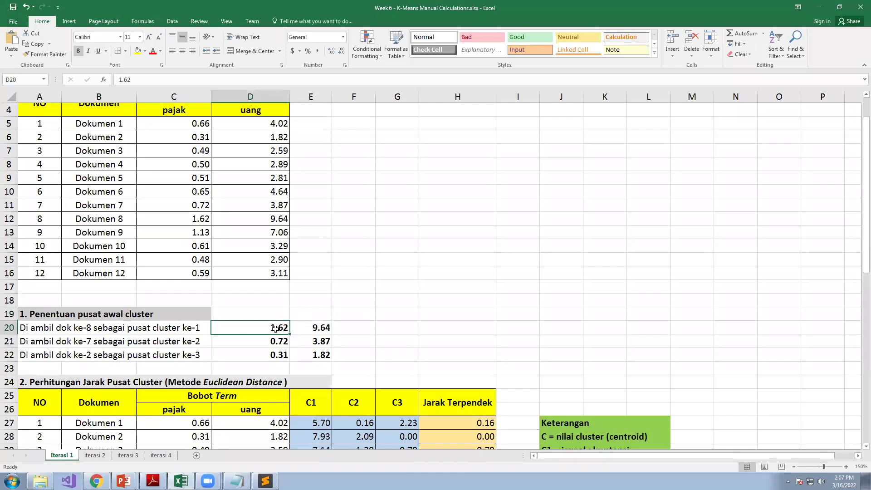
{"action": "left_click", "coordinate": [311, 329]}
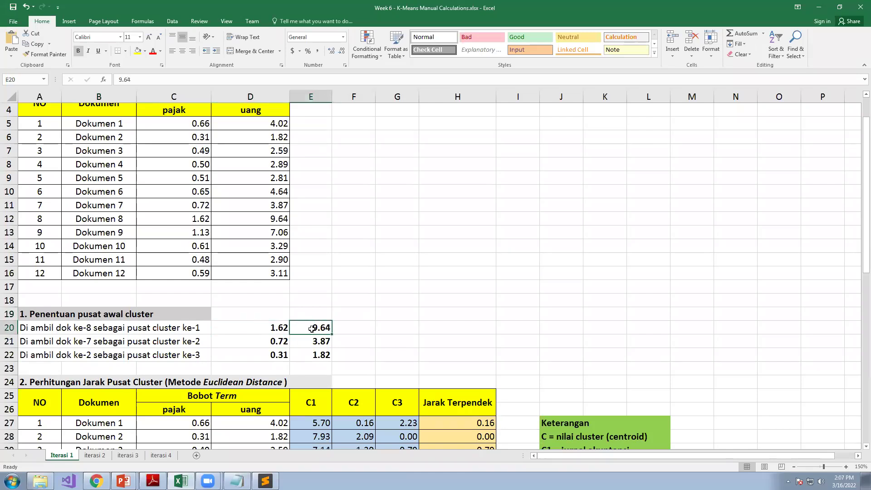
{"action": "left_click_drag", "start_coordinate": [189, 221], "coordinate": [254, 220]}
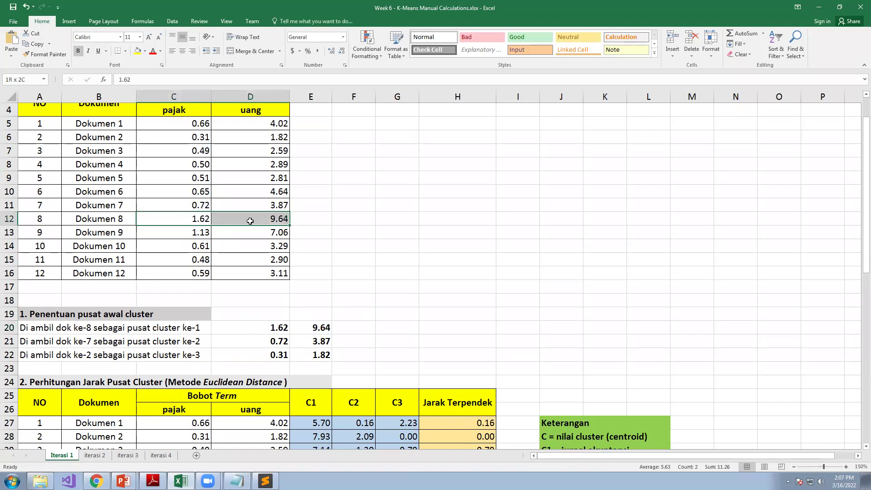
{"action": "left_click", "coordinate": [267, 232]}
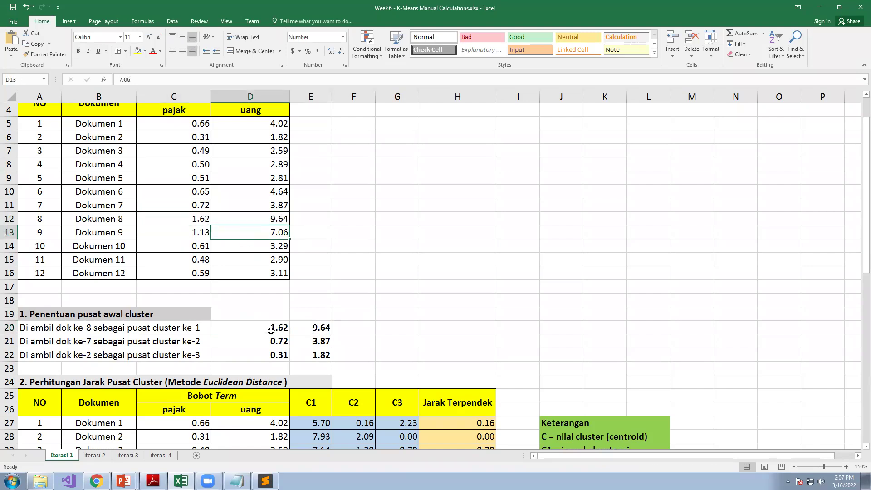
{"action": "left_click", "coordinate": [271, 328]}
{"action": "left_click", "coordinate": [320, 328]}
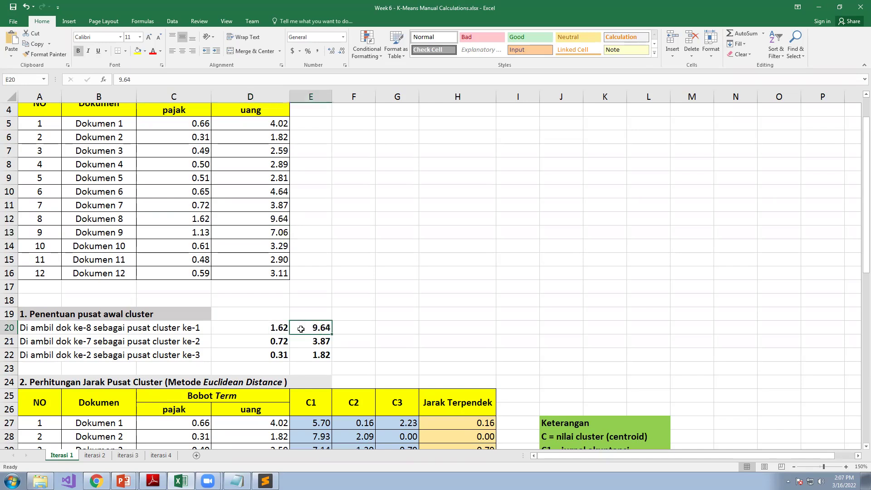
{"action": "left_click", "coordinate": [278, 342]}
{"action": "left_click", "coordinate": [313, 341]}
{"action": "left_click", "coordinate": [278, 355]}
{"action": "left_click", "coordinate": [306, 354]}
Inspect Dokumen 1's weights in the Euclidean distance table and the formula for its distance to C1 in E27
{"action": "scroll", "coordinate": [314, 343], "scroll_direction": "down", "scroll_amount": 4}
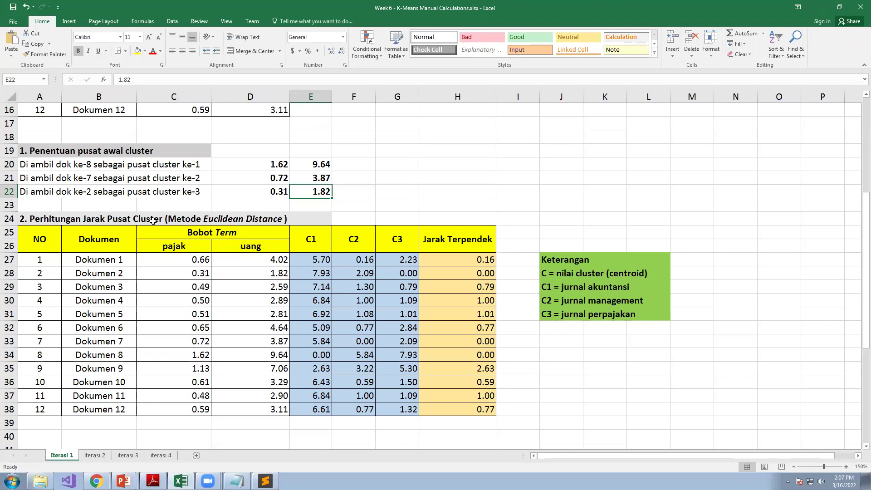
{"action": "left_click", "coordinate": [211, 220]}
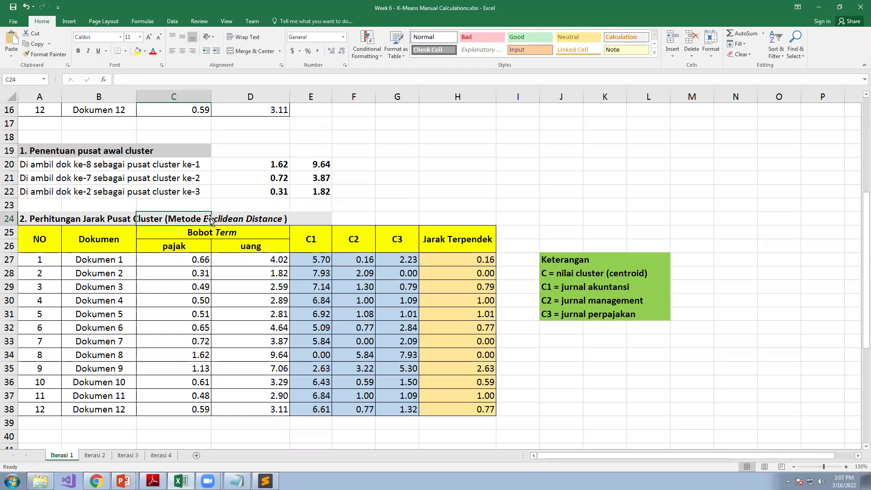
{"action": "left_click", "coordinate": [126, 261]}
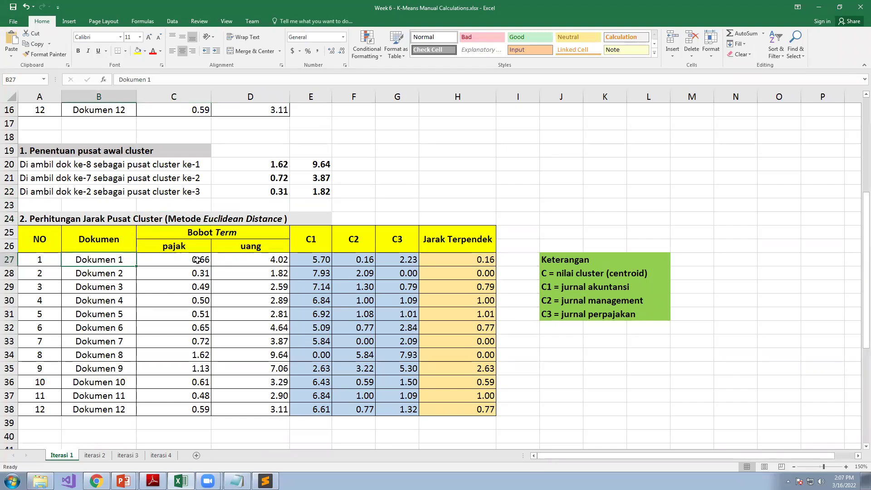
{"action": "left_click", "coordinate": [196, 260]}
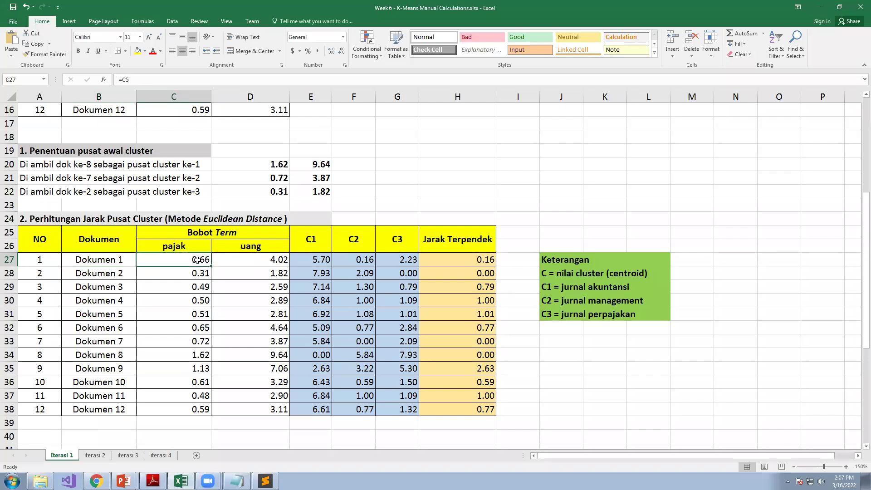
{"action": "left_click", "coordinate": [234, 262]}
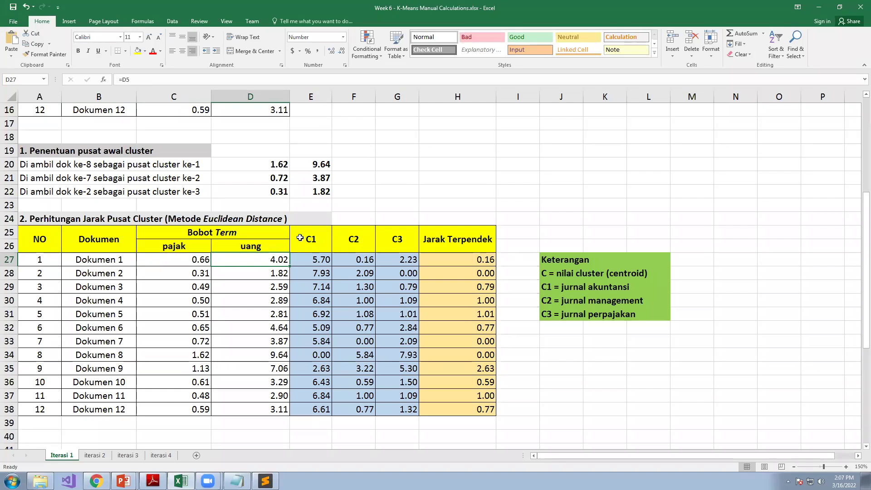
{"action": "left_click", "coordinate": [316, 262]}
{"action": "left_click", "coordinate": [231, 81]}
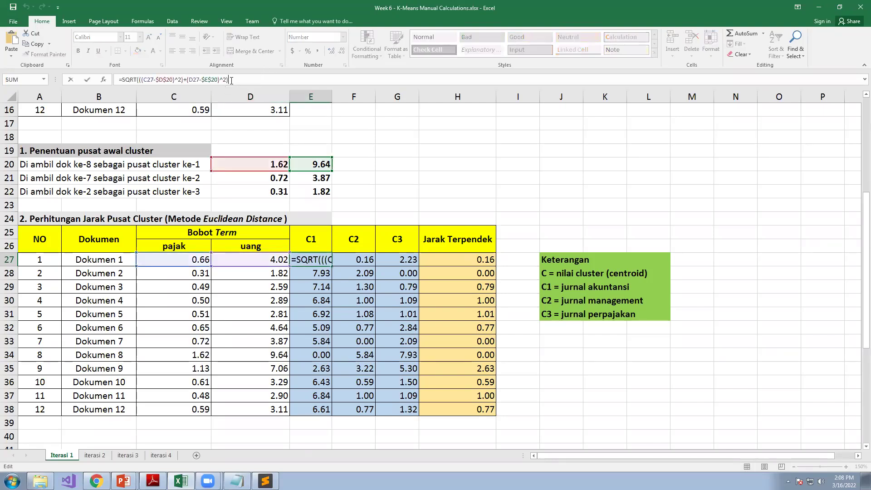
{"action": "left_click_drag", "start_coordinate": [235, 79], "coordinate": [111, 83]}
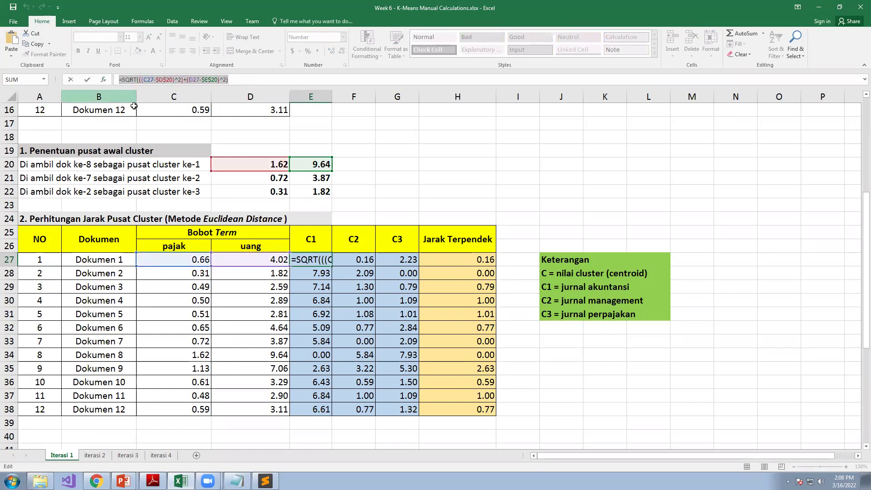
{"action": "left_click", "coordinate": [256, 80]}
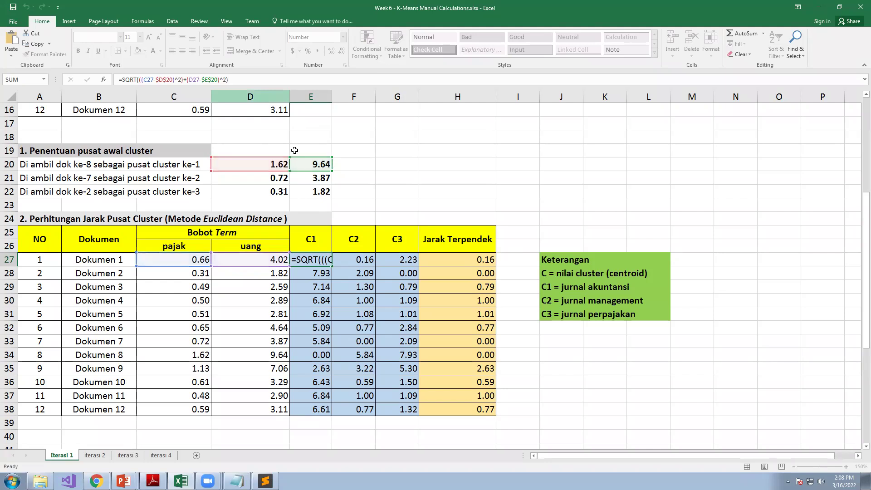
{"action": "key", "text": "Return"}
{"action": "left_click", "coordinate": [321, 260]}
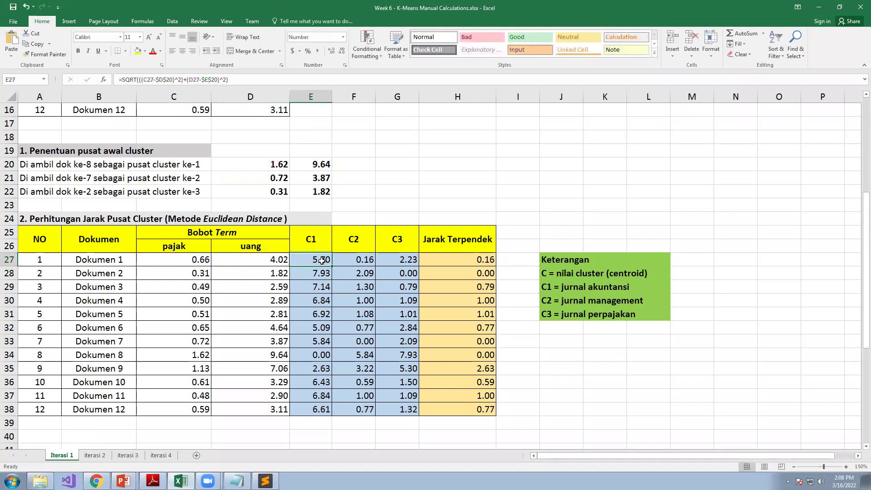
Inspect the formula for Dokumen 1's distance to C2 in F27 and the centre cells it references
{"action": "left_click", "coordinate": [354, 260]}
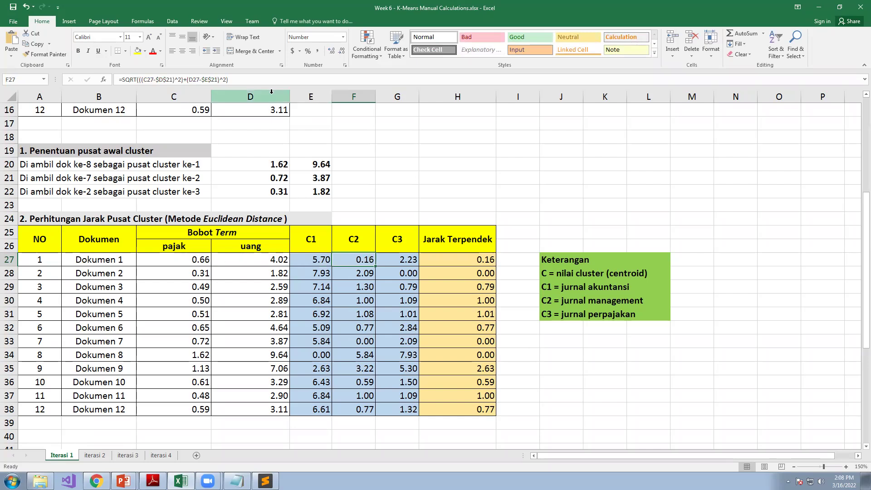
{"action": "left_click", "coordinate": [257, 83]}
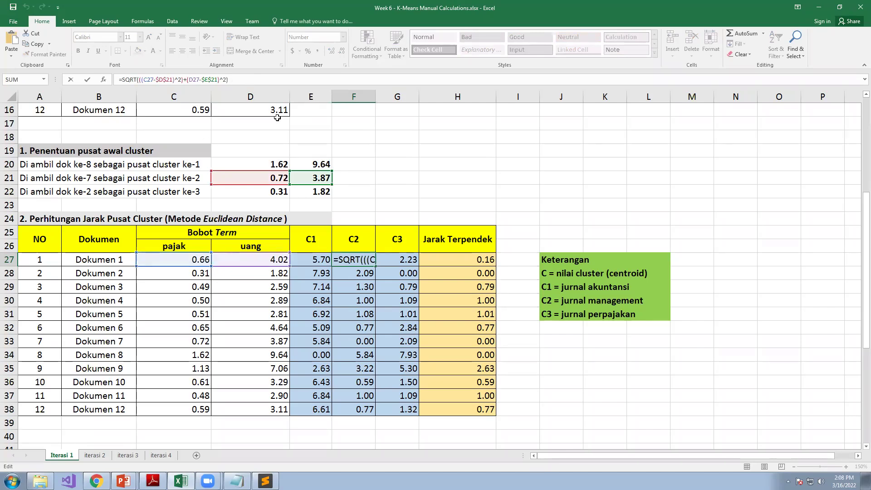
{"action": "key", "text": "Return"}
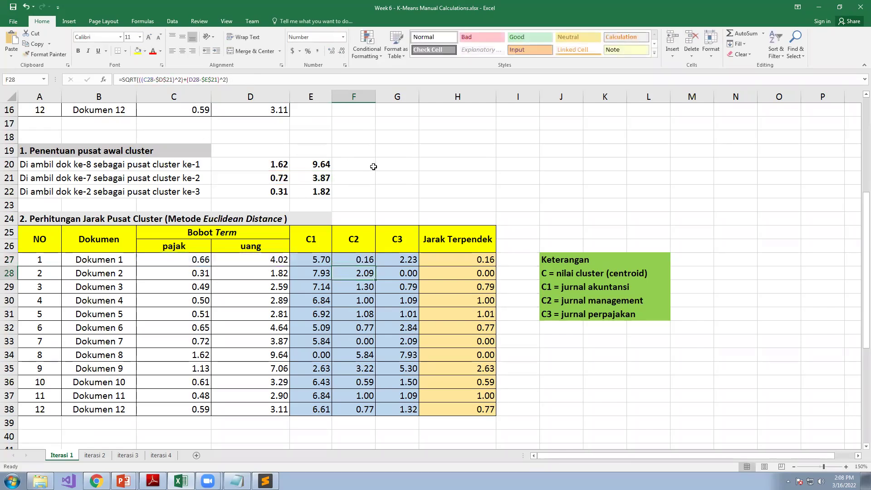
Inspect the formula for Dokumen 1's distance to C3 in G27 and the centre cells it references
{"action": "left_click", "coordinate": [412, 259]}
{"action": "left_click", "coordinate": [240, 77]}
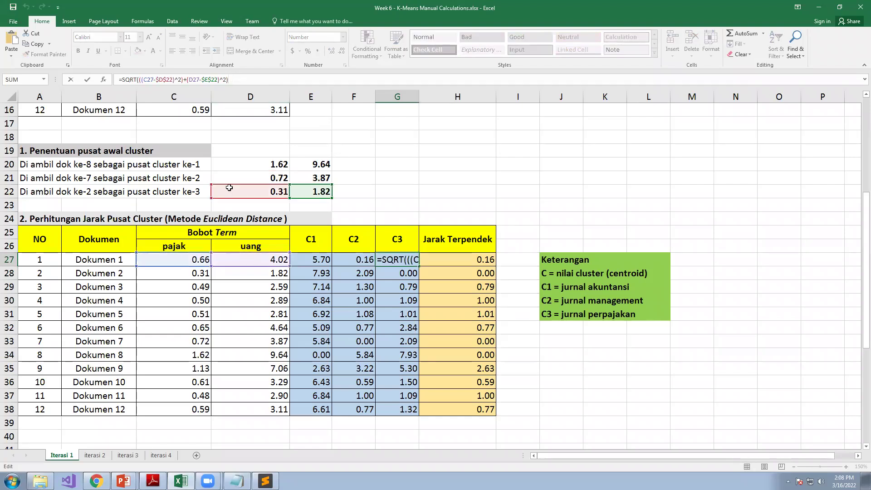
{"action": "key", "text": "Return"}
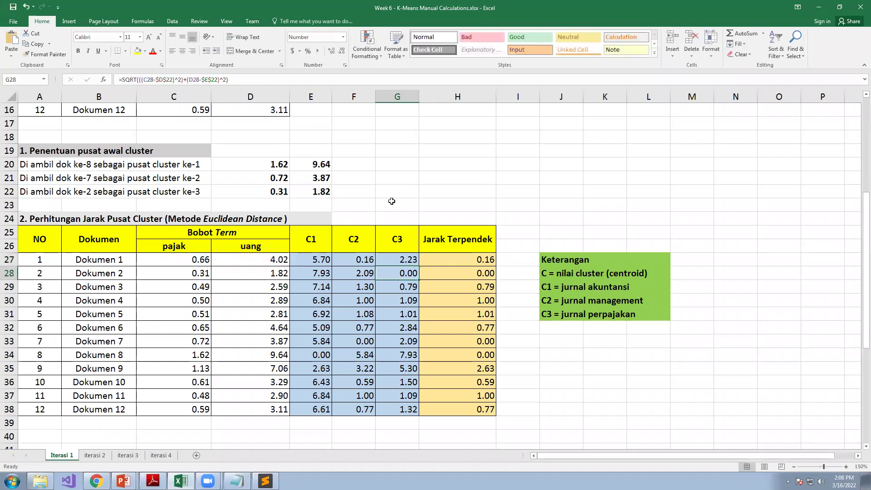
Examine the MIN formula in H27 for Dokumen 1's shortest distance and compare its result with the C2 distance in F27
{"action": "left_click", "coordinate": [470, 261]}
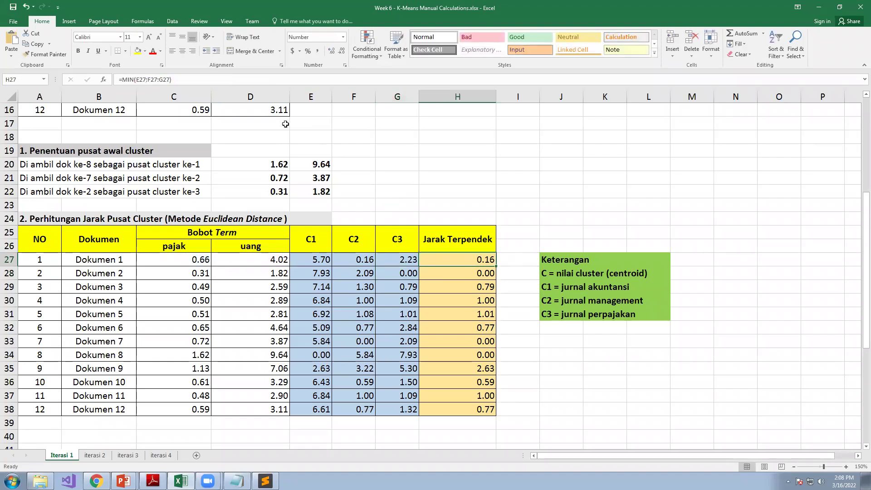
{"action": "left_click", "coordinate": [201, 81]}
{"action": "left_click_drag", "start_coordinate": [172, 79], "coordinate": [110, 80]}
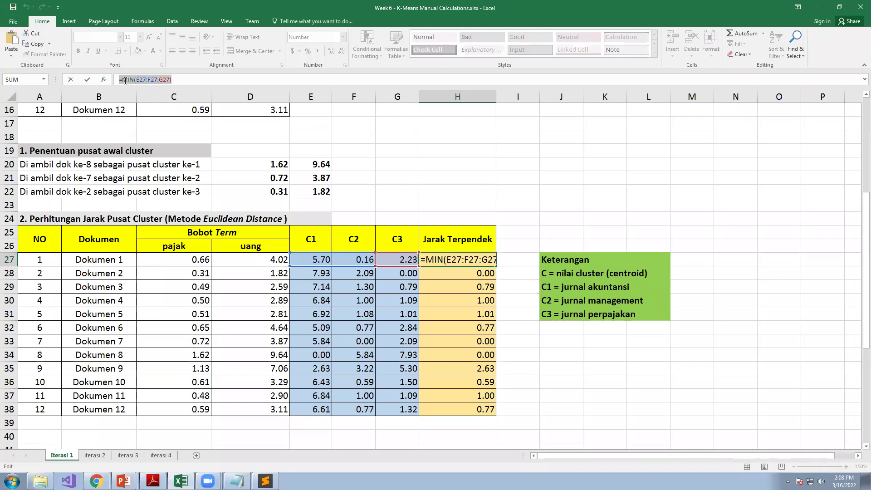
{"action": "key", "text": "Return"}
{"action": "left_click", "coordinate": [471, 262]}
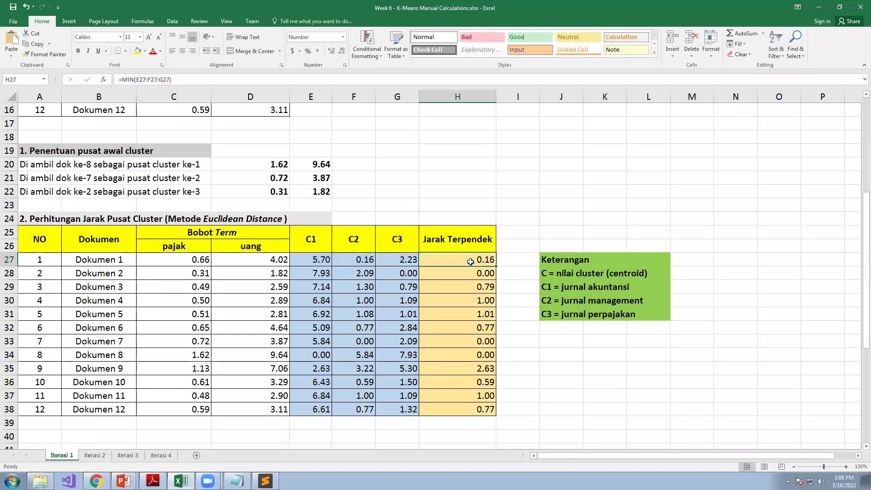
{"action": "left_click", "coordinate": [363, 262]}
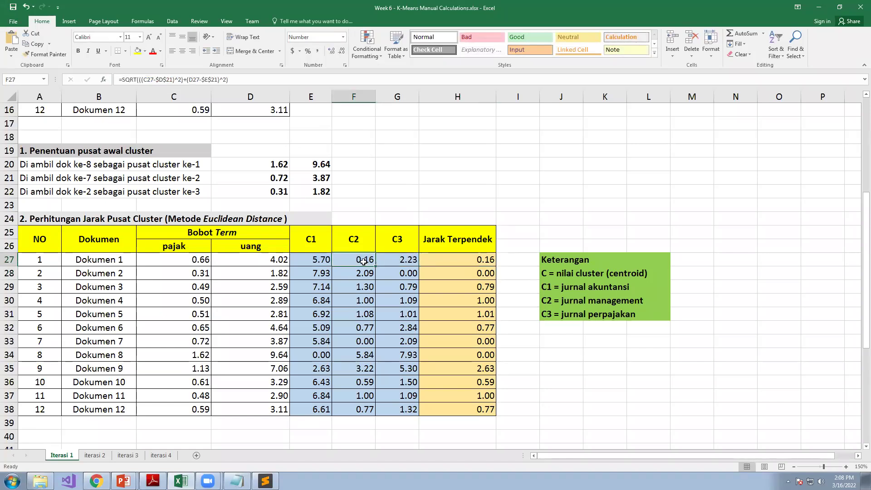
{"action": "left_click", "coordinate": [456, 263]}
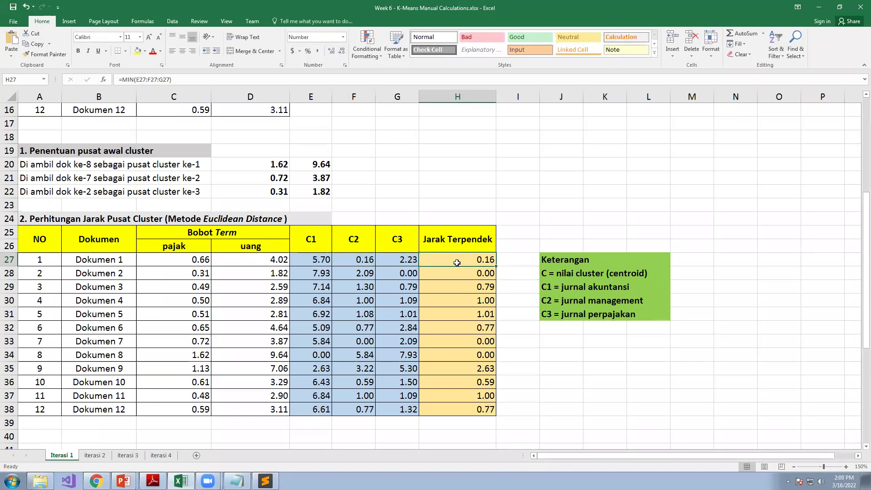
Review the distance rows of Dokumen 2 to Dokumen 12 and the shortest-distance formula in H28
{"action": "left_click_drag", "start_coordinate": [119, 272], "coordinate": [272, 411]}
{"action": "left_click", "coordinate": [250, 434]}
{"action": "left_click_drag", "start_coordinate": [181, 270], "coordinate": [312, 276]}
{"action": "left_click", "coordinate": [484, 274]}
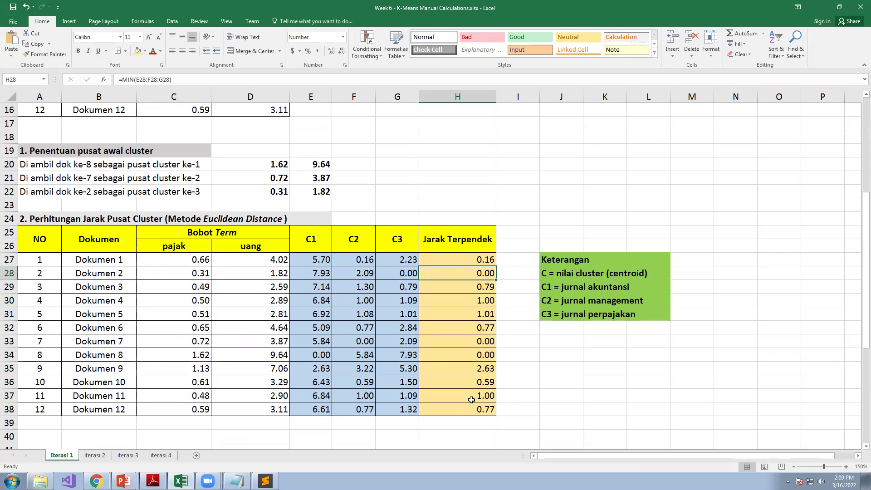
Compare the grouping of documents 8 and 9 in section 3 with their C1 distances and shortest distances in the Euclidean distance table
{"action": "scroll", "coordinate": [322, 294], "scroll_direction": "down", "scroll_amount": 4}
{"action": "scroll", "coordinate": [323, 294], "scroll_direction": "down", "scroll_amount": 2}
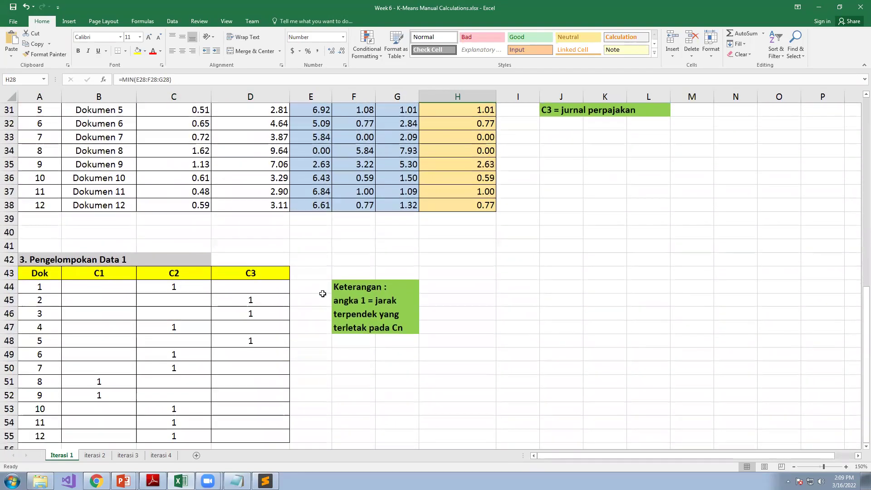
{"action": "scroll", "coordinate": [322, 294], "scroll_direction": "up", "scroll_amount": 1}
{"action": "left_click_drag", "start_coordinate": [40, 382], "coordinate": [41, 397]}
{"action": "left_click_drag", "start_coordinate": [108, 151], "coordinate": [481, 166]}
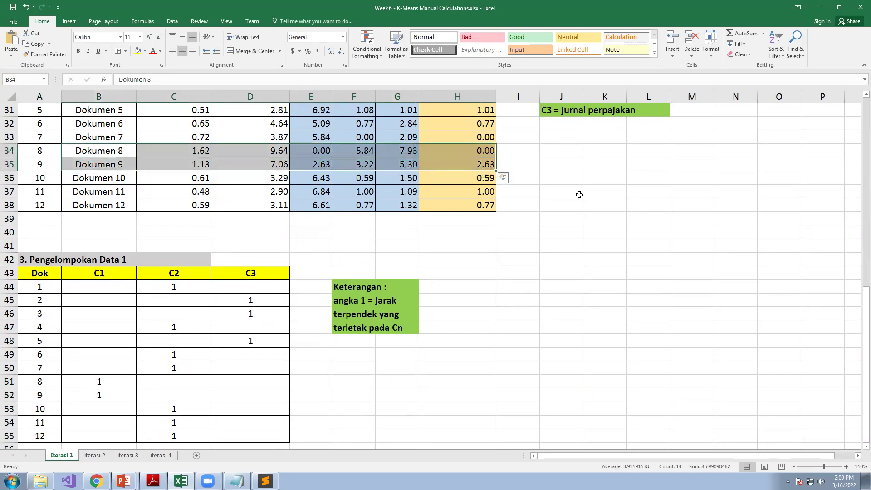
{"action": "left_click", "coordinate": [579, 195]}
{"action": "left_click", "coordinate": [488, 153]}
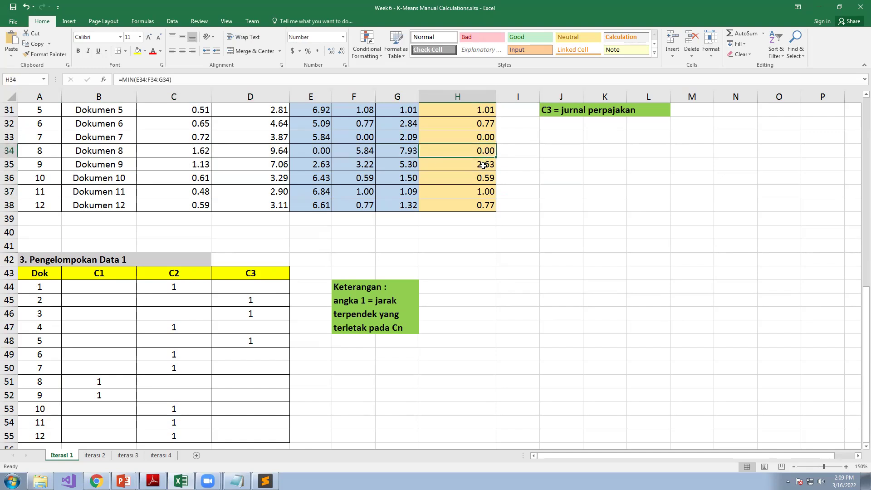
{"action": "left_click", "coordinate": [318, 153]}
{"action": "left_click_drag", "start_coordinate": [318, 158], "coordinate": [318, 162]}
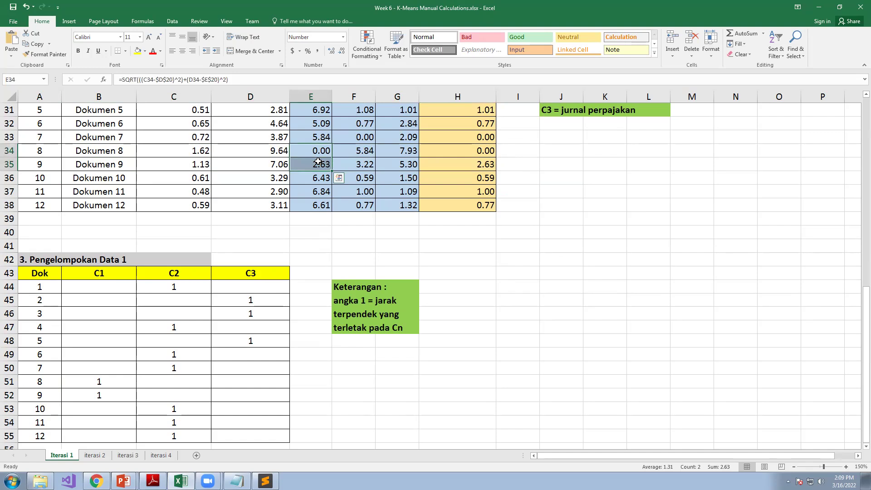
{"action": "scroll", "coordinate": [319, 159], "scroll_direction": "up", "scroll_amount": 3}
{"action": "scroll", "coordinate": [320, 154], "scroll_direction": "down", "scroll_amount": 3}
Review which documents are assigned to C1, C2 and C3 in the Pengelompokan Data 1 table
{"action": "scroll", "coordinate": [320, 154], "scroll_direction": "down", "scroll_amount": 2}
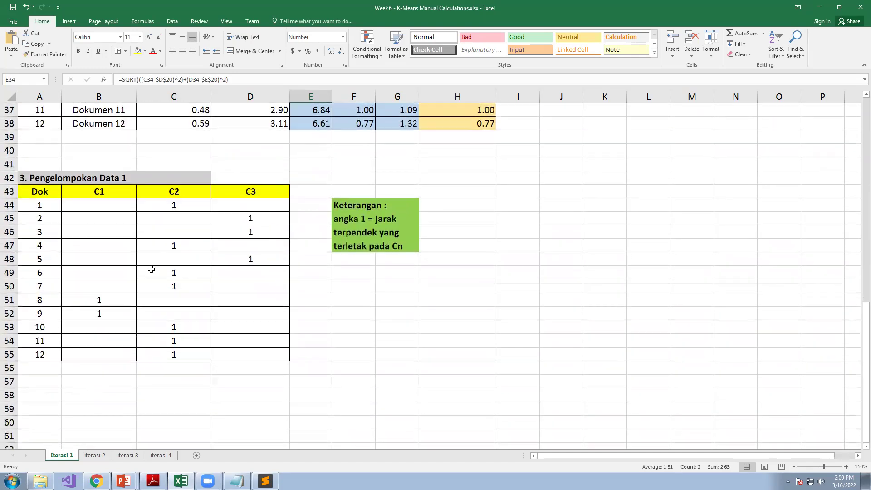
{"action": "left_click_drag", "start_coordinate": [97, 300], "coordinate": [101, 316]}
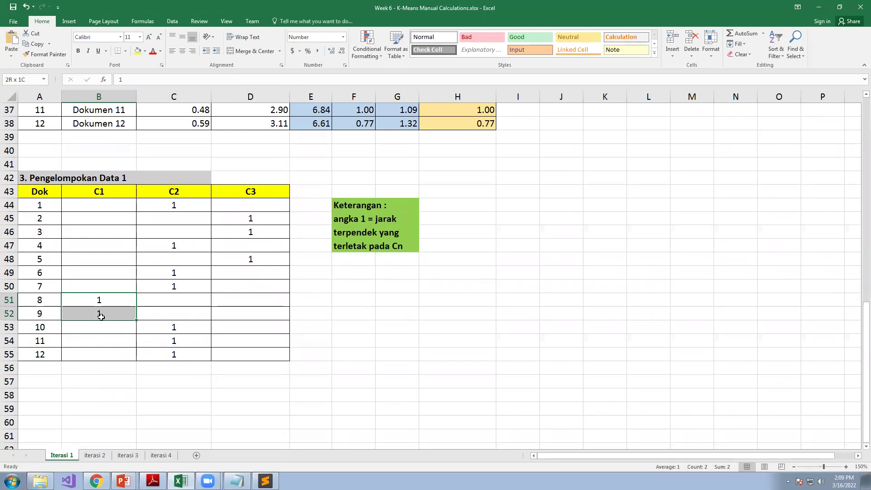
{"action": "left_click_drag", "start_coordinate": [175, 205], "coordinate": [180, 325]}
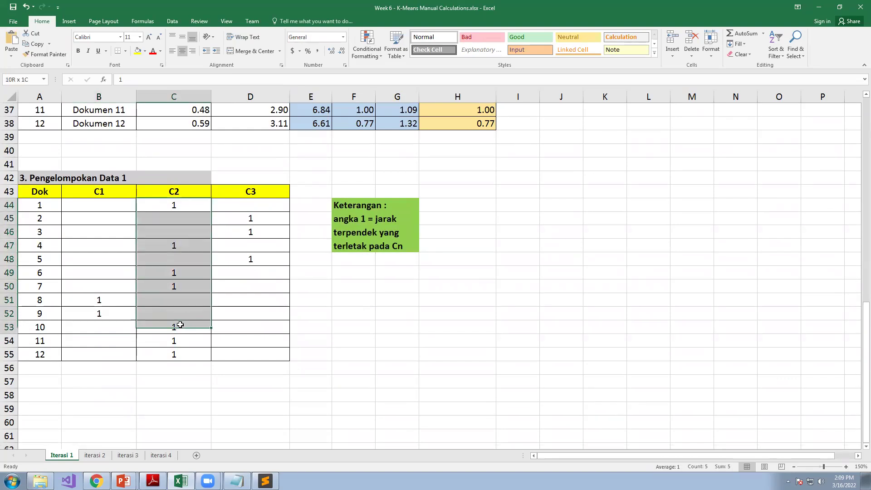
{"action": "left_click", "coordinate": [194, 205]}
{"action": "left_click", "coordinate": [189, 249]}
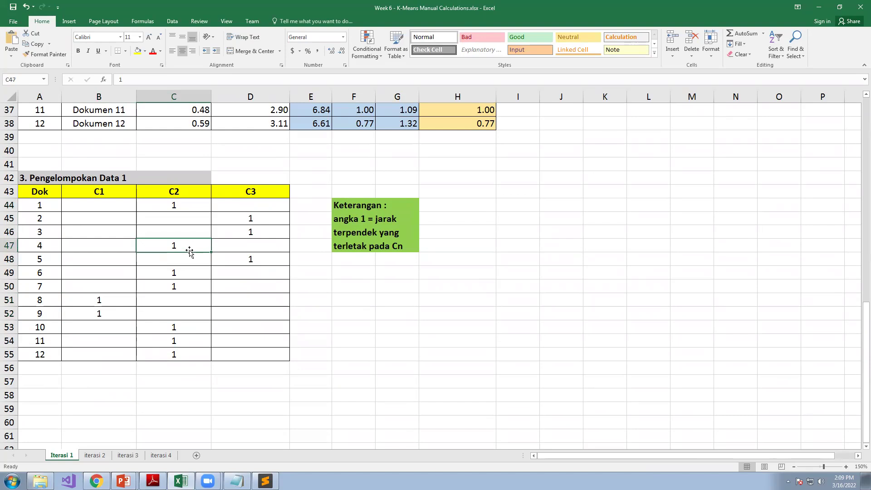
{"action": "left_click", "coordinate": [189, 272]}
{"action": "left_click", "coordinate": [182, 297]}
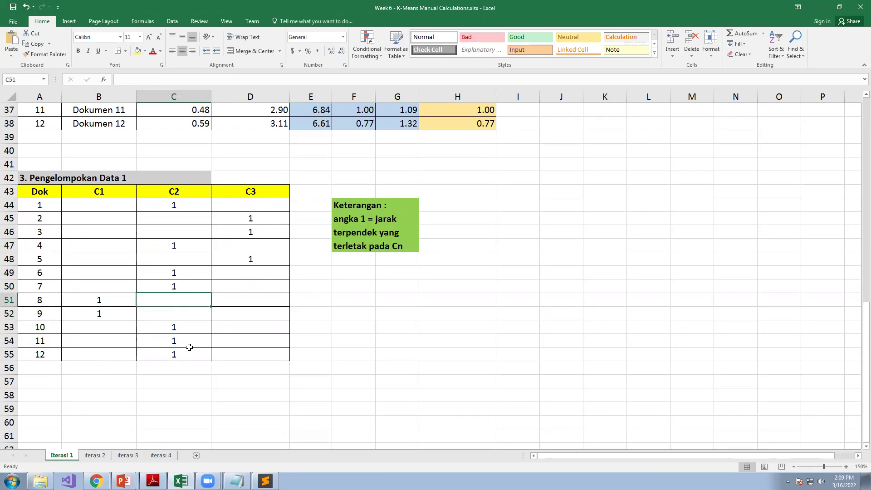
{"action": "left_click_drag", "start_coordinate": [256, 216], "coordinate": [253, 261]}
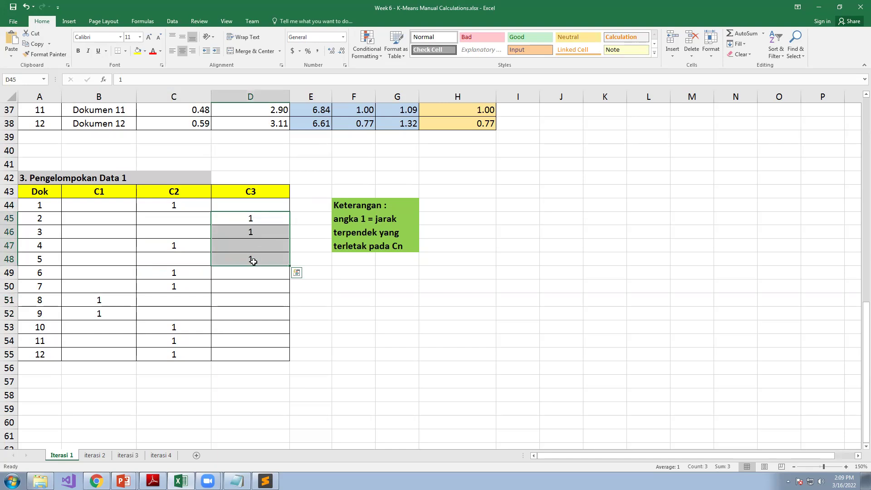
{"action": "left_click", "coordinate": [394, 327]}
Switch to the iterasi 2 sheet and review its grouping table, term weights and new cluster centres
{"action": "scroll", "coordinate": [156, 367], "scroll_direction": "down", "scroll_amount": 3, "text": "ctrl"}
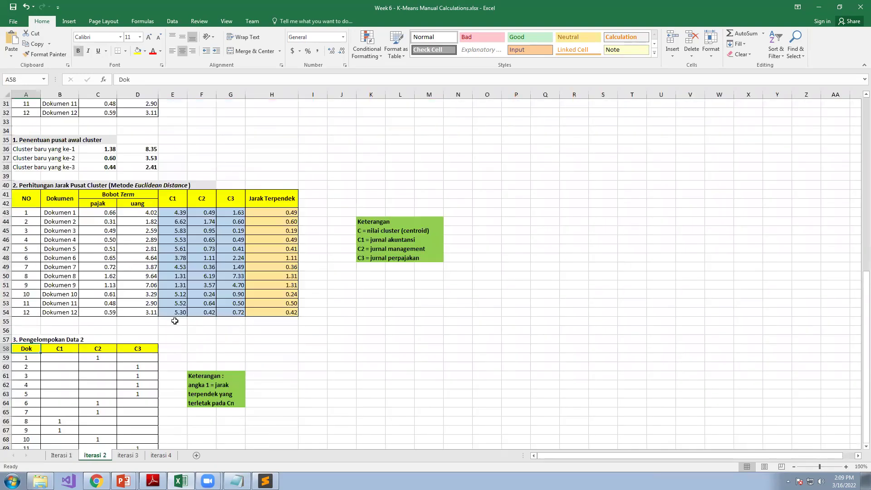
{"action": "key", "text": "ctrl+Page_Down"}
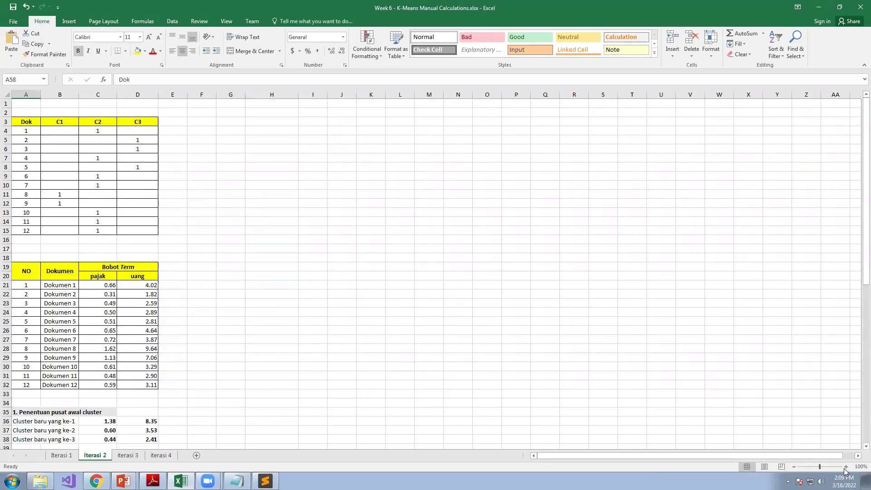
{"action": "scroll", "coordinate": [296, 198], "scroll_direction": "up", "scroll_amount": 2, "text": "ctrl"}
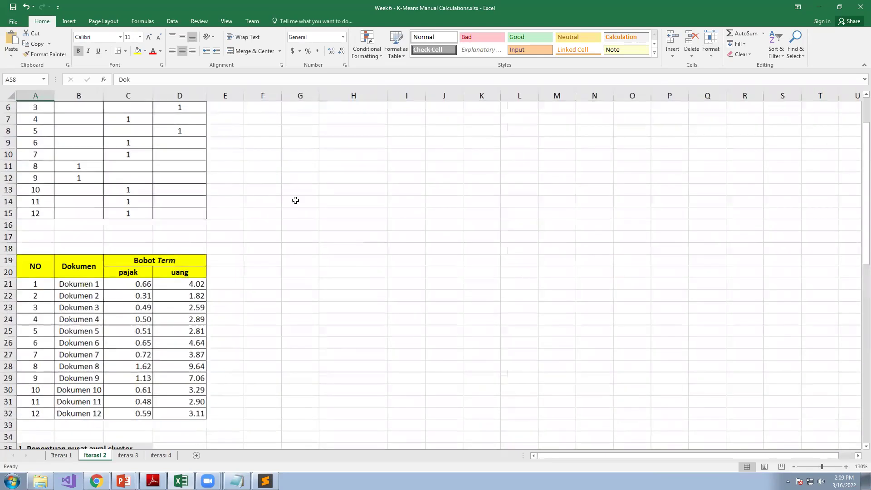
{"action": "scroll", "coordinate": [256, 178], "scroll_direction": "up", "scroll_amount": 1, "text": "ctrl"}
{"action": "scroll", "coordinate": [123, 151], "scroll_direction": "up", "scroll_amount": 2}
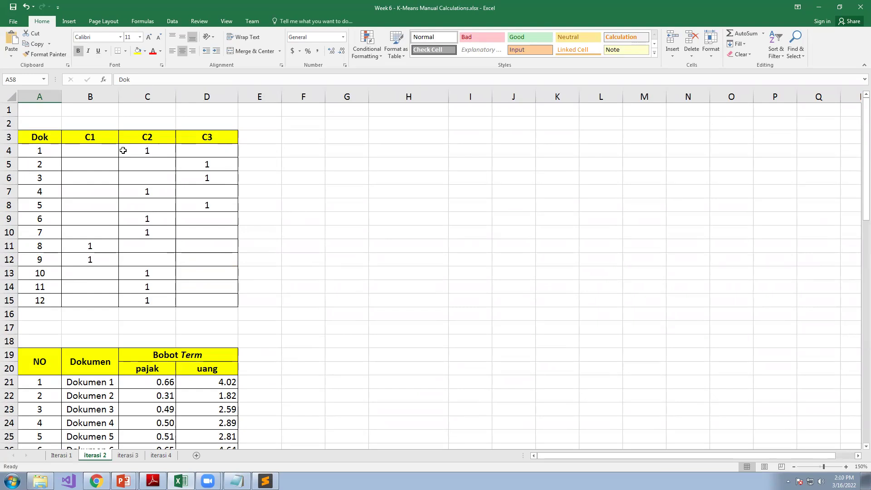
{"action": "scroll", "coordinate": [140, 167], "scroll_direction": "down", "scroll_amount": 5}
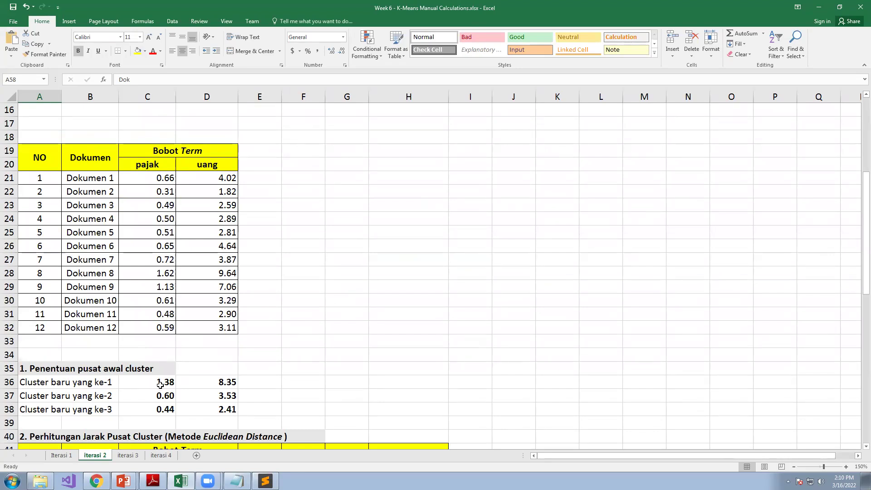
Check the initial centre choices in section 1 of the Iterasi 1 sheet, and return to the iterasi 2 sheet
{"action": "left_click", "coordinate": [62, 455]}
{"action": "scroll", "coordinate": [253, 354], "scroll_direction": "up", "scroll_amount": 10}
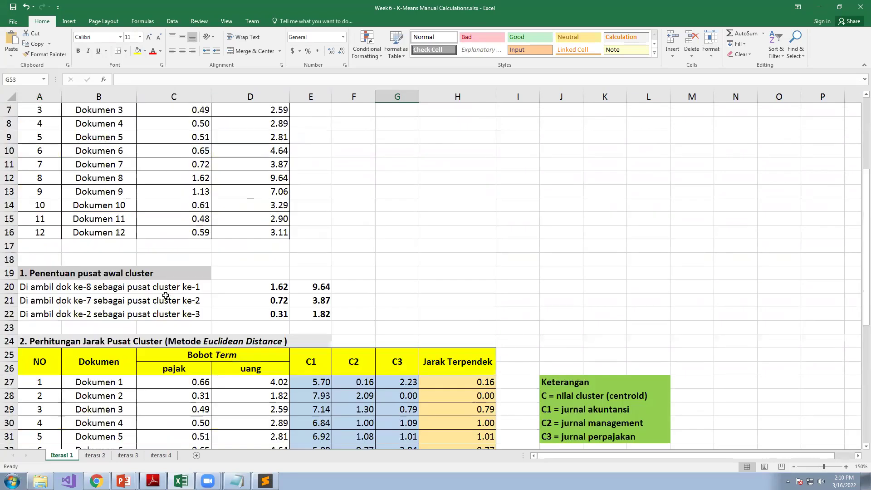
{"action": "left_click_drag", "start_coordinate": [41, 287], "coordinate": [184, 319]}
{"action": "left_click", "coordinate": [95, 455]}
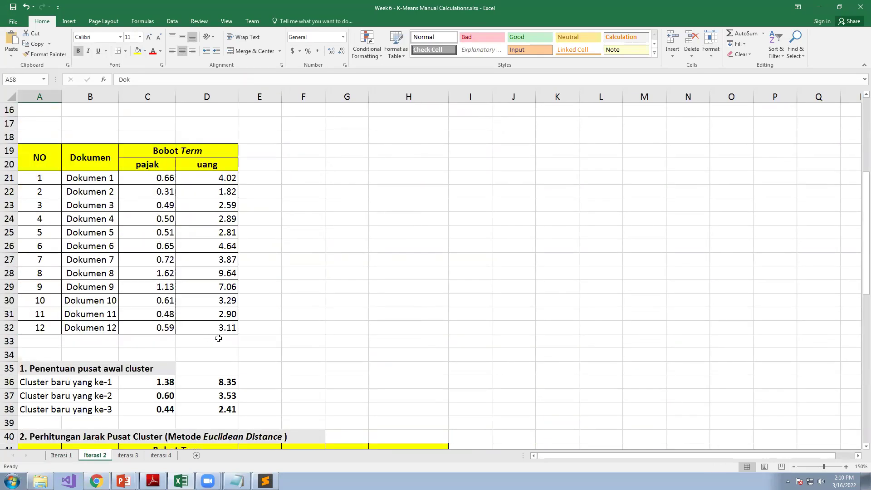
Inspect the averaging formulas for the new first cluster centre in C36 and D36 and the document weights they reference
{"action": "left_click", "coordinate": [167, 382]}
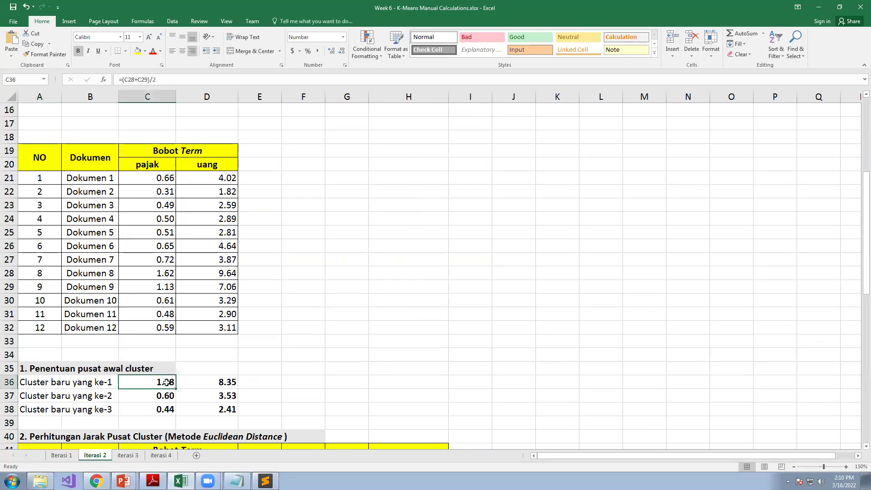
{"action": "left_click", "coordinate": [161, 80]}
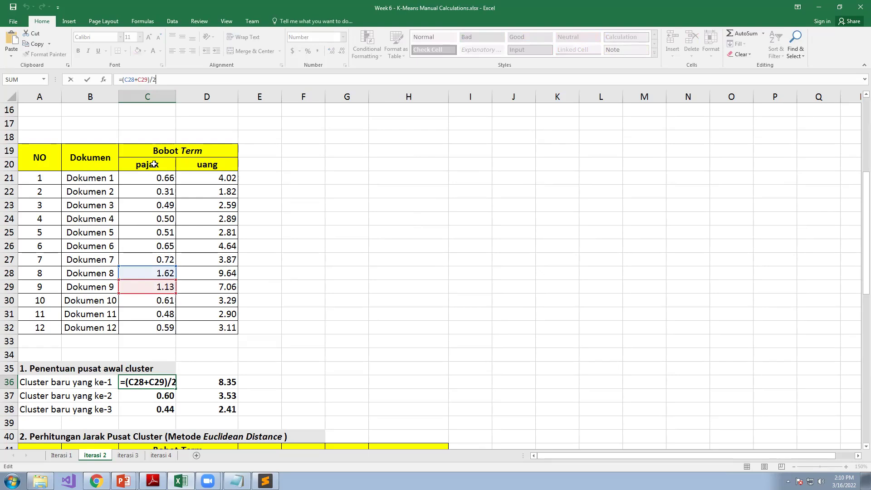
{"action": "double_click", "coordinate": [159, 382]}
{"action": "left_click", "coordinate": [173, 383]}
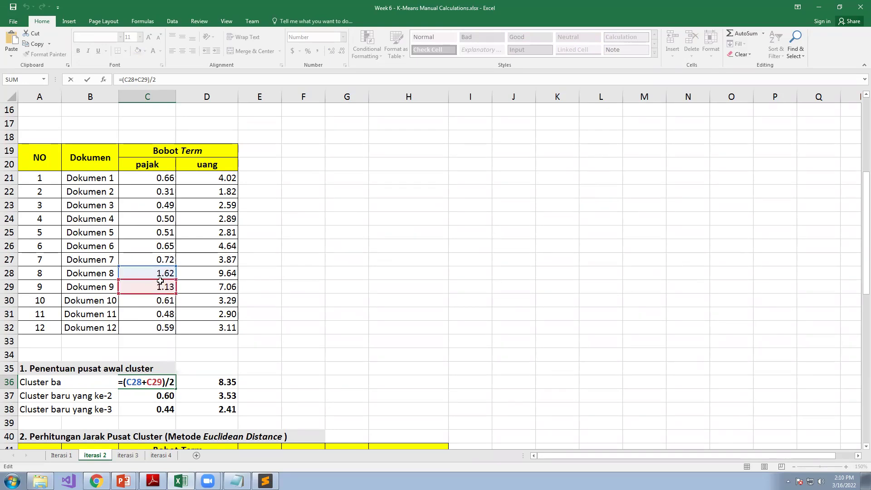
{"action": "key", "text": "Return"}
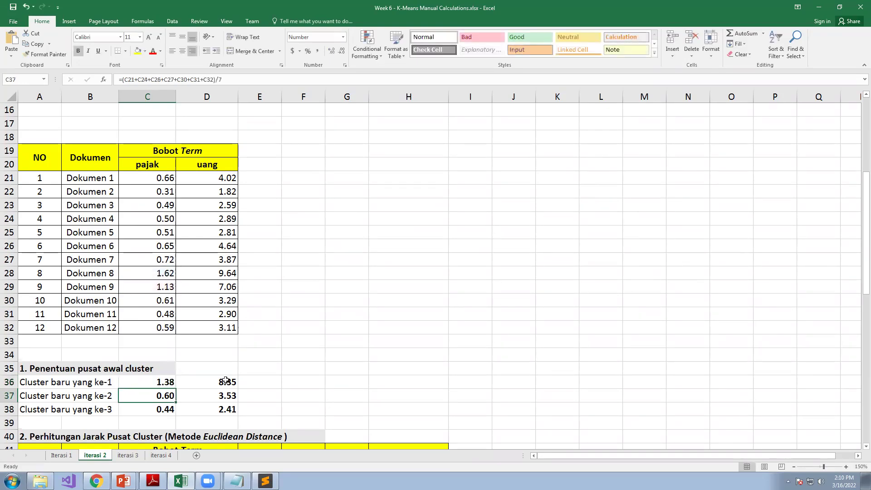
{"action": "left_click", "coordinate": [223, 380]}
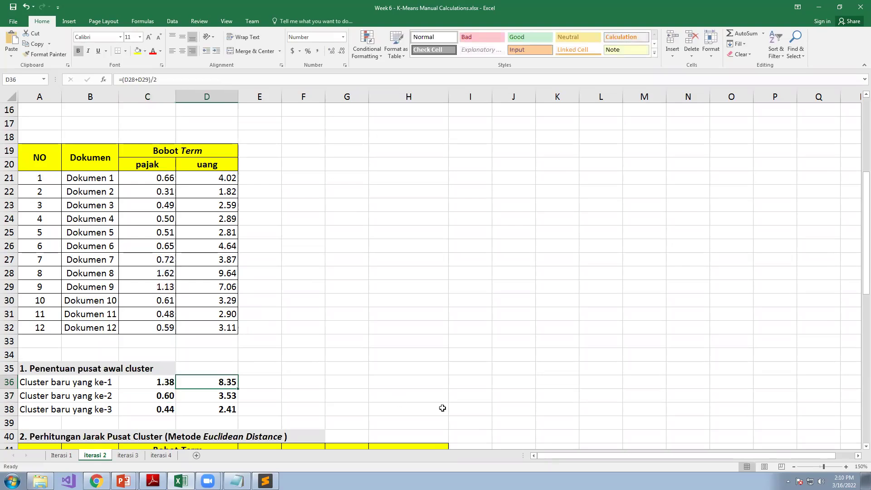
Inspect the averaging formulas for the new second cluster centre in C37 and D37 and the document weights they reference
{"action": "left_click", "coordinate": [169, 395]}
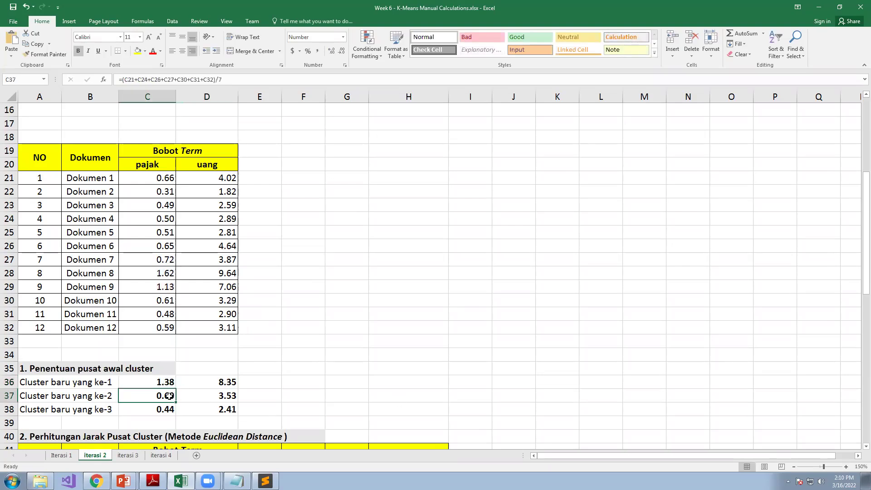
{"action": "left_click", "coordinate": [240, 78]}
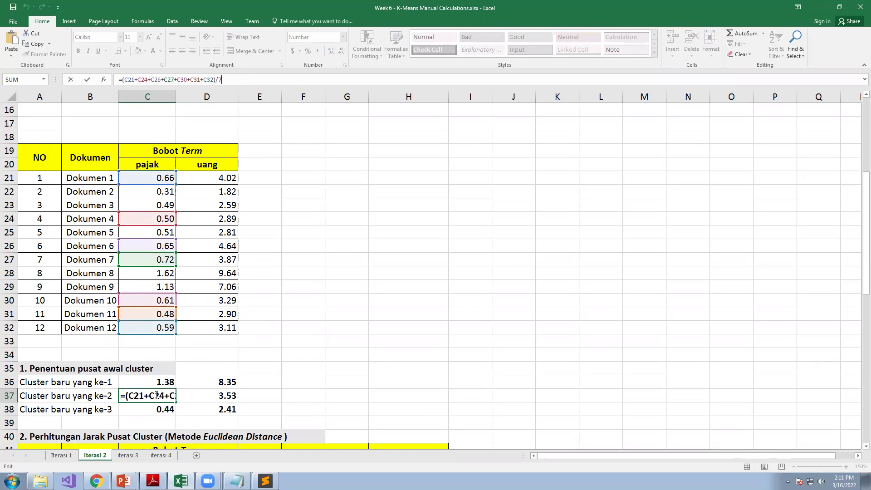
{"action": "key", "text": "Return"}
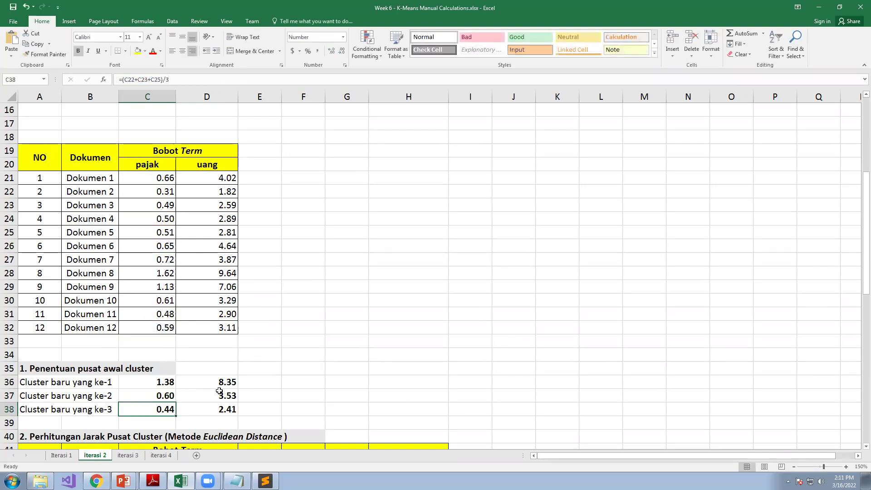
{"action": "left_click", "coordinate": [216, 395]}
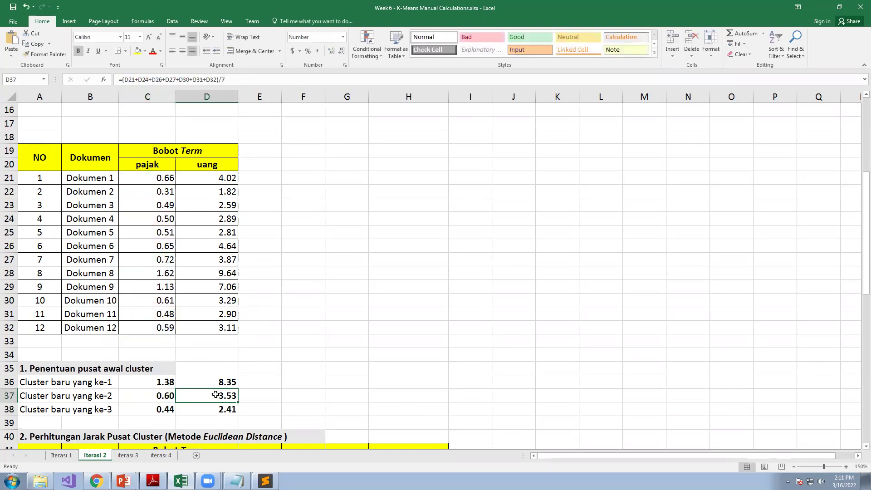
Inspect the averaging formula for the new third cluster centre in C38 and the document weights it references
{"action": "left_click", "coordinate": [163, 411]}
{"action": "left_click", "coordinate": [186, 79]}
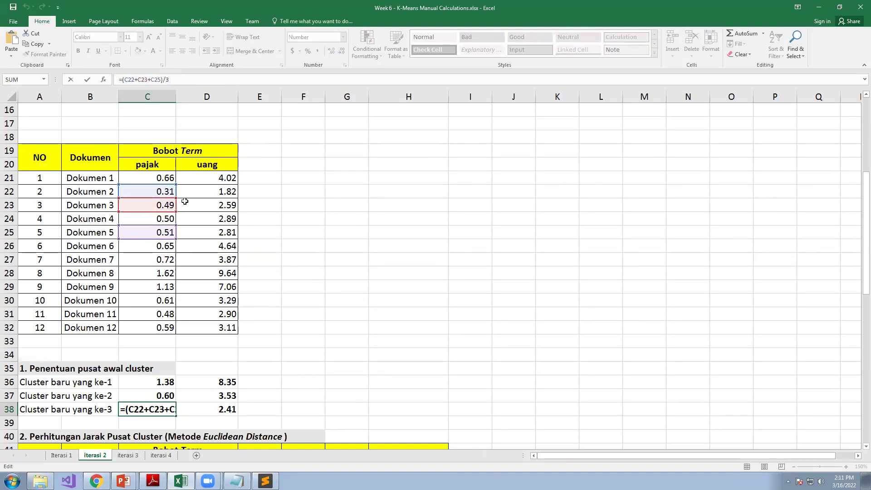
{"action": "key", "text": "Return"}
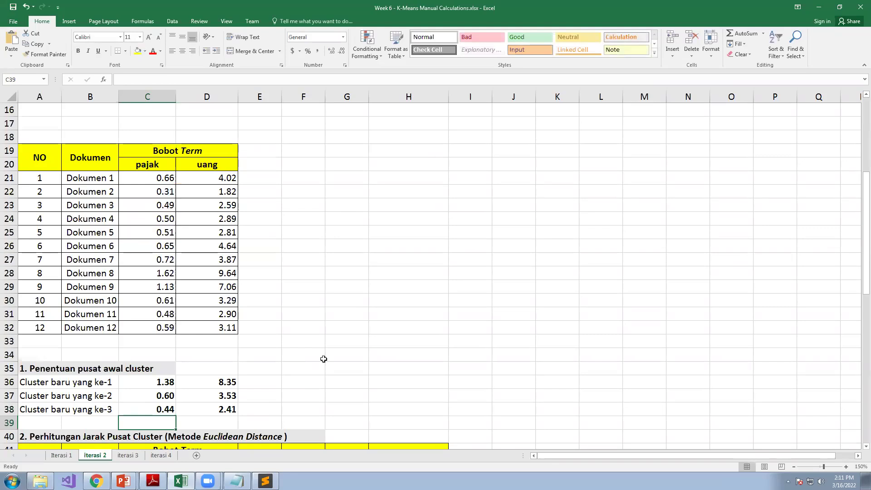
{"action": "left_click", "coordinate": [320, 358]}
Examine the section 2 Euclidean distance table on iterasi 2, relating the document weights and new cluster centres to the C1, C2 and C3 columns
{"action": "scroll", "coordinate": [389, 267], "scroll_direction": "down", "scroll_amount": 7}
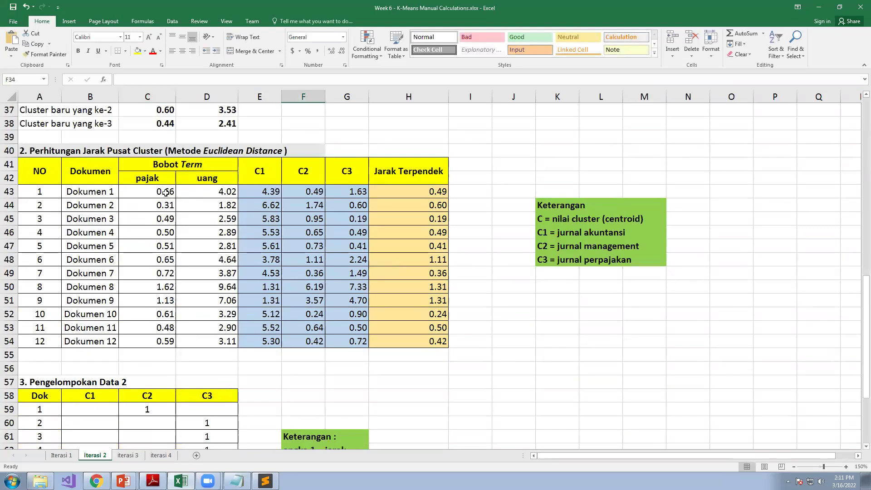
{"action": "scroll", "coordinate": [166, 192], "scroll_direction": "up", "scroll_amount": 7}
{"action": "scroll", "coordinate": [181, 193], "scroll_direction": "down", "scroll_amount": 5}
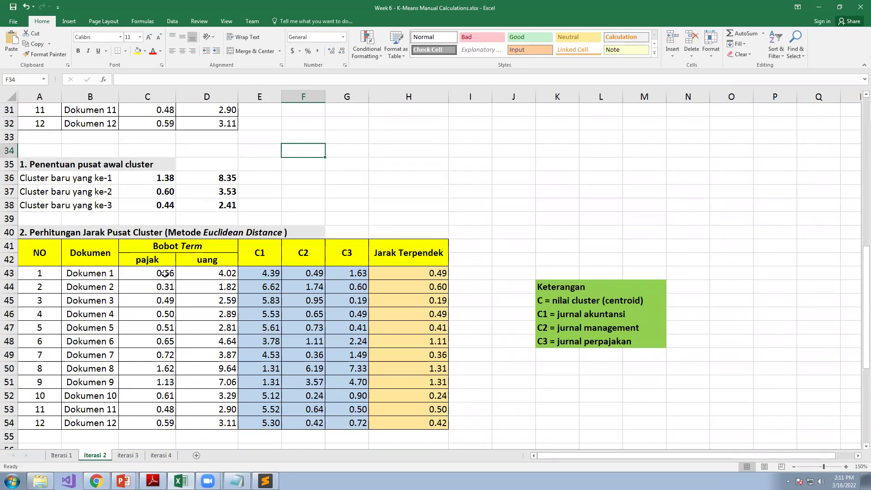
{"action": "left_click_drag", "start_coordinate": [130, 274], "coordinate": [199, 273]}
{"action": "left_click", "coordinate": [115, 274]}
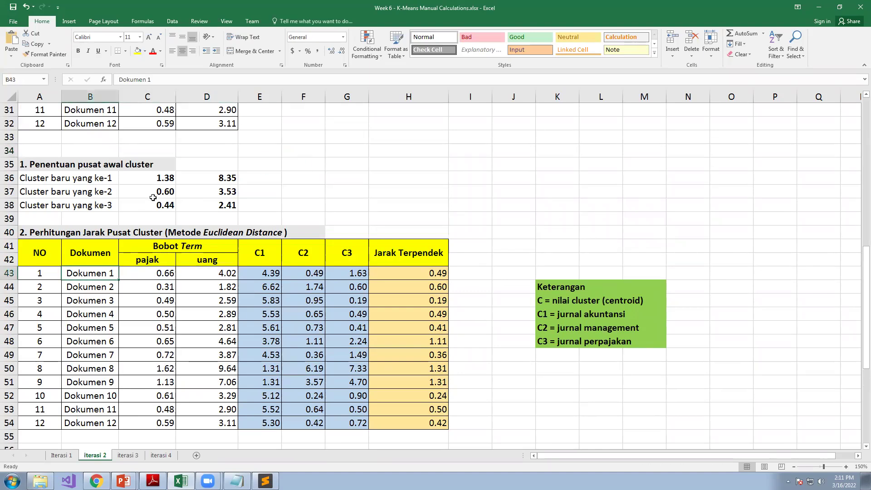
{"action": "left_click", "coordinate": [156, 179]}
{"action": "left_click_drag", "start_coordinate": [211, 172], "coordinate": [202, 186]}
{"action": "left_click", "coordinate": [159, 180]}
{"action": "left_click", "coordinate": [230, 179]}
{"action": "left_click", "coordinate": [270, 258]}
{"action": "left_click", "coordinate": [306, 252]}
{"action": "left_click", "coordinate": [333, 251]}
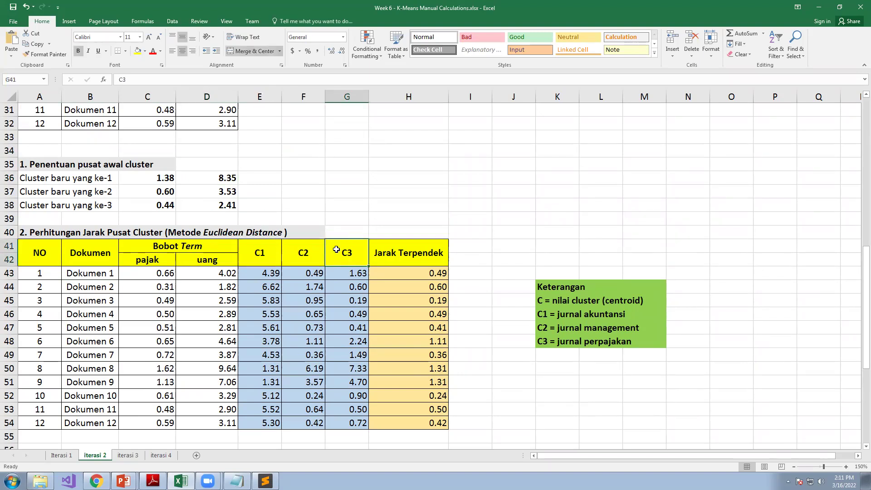
Review the Jarak Terpendek values in H43:H54 and the C2 assignments in the Pengelompokan Data 2 table
{"action": "left_click_drag", "start_coordinate": [390, 271], "coordinate": [383, 422]}
{"action": "scroll", "coordinate": [386, 360], "scroll_direction": "down", "scroll_amount": 7}
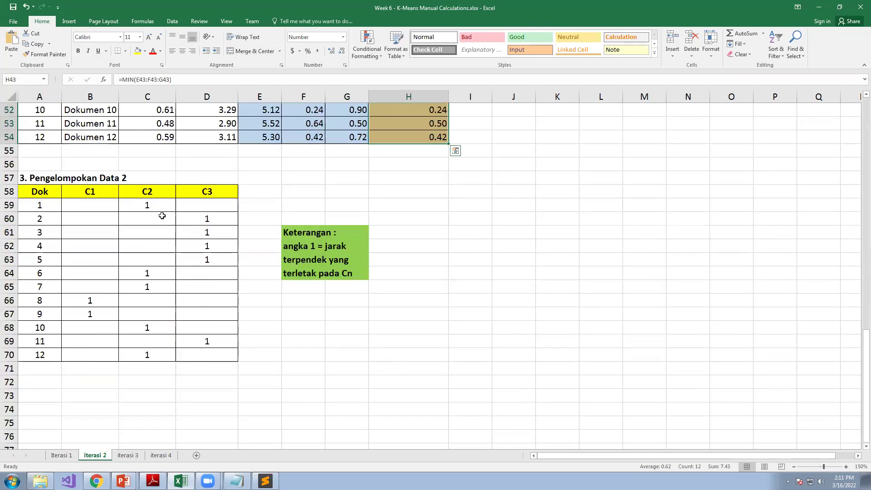
{"action": "left_click_drag", "start_coordinate": [155, 205], "coordinate": [154, 355]}
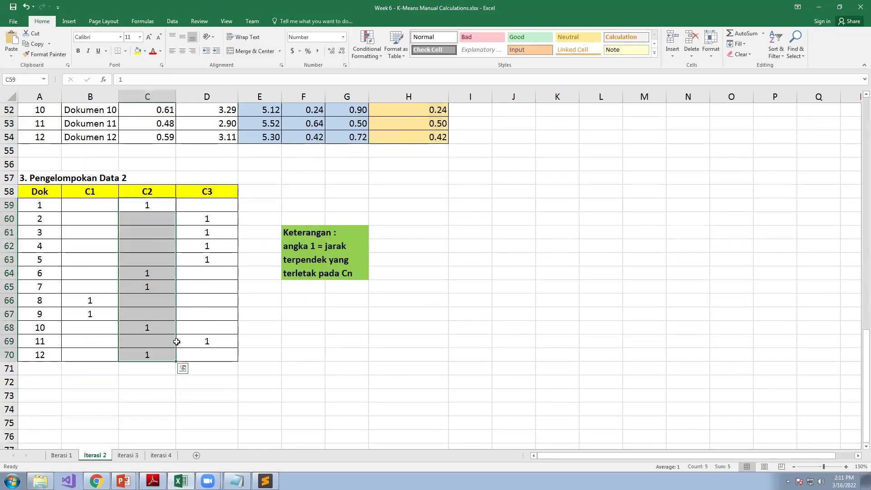
{"action": "left_click", "coordinate": [259, 322]}
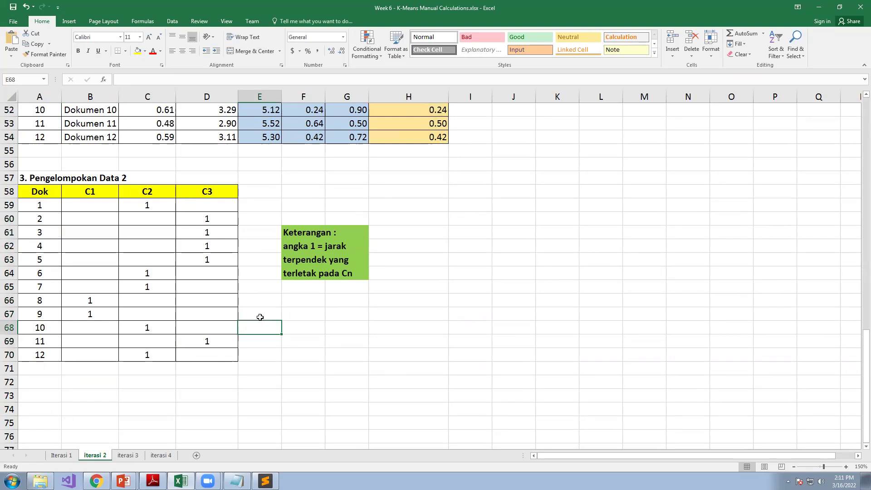
Compare the C3 assignments in Pengelompokan Data 1 on the Iterasi 1 sheet with those in Pengelompokan Data 2 on iterasi 2
{"action": "left_click", "coordinate": [61, 455]}
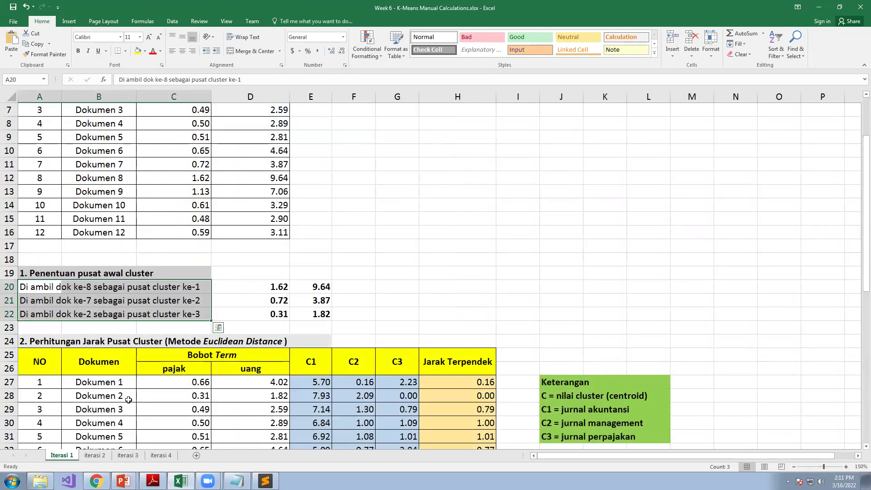
{"action": "scroll", "coordinate": [129, 399], "scroll_direction": "down", "scroll_amount": 10}
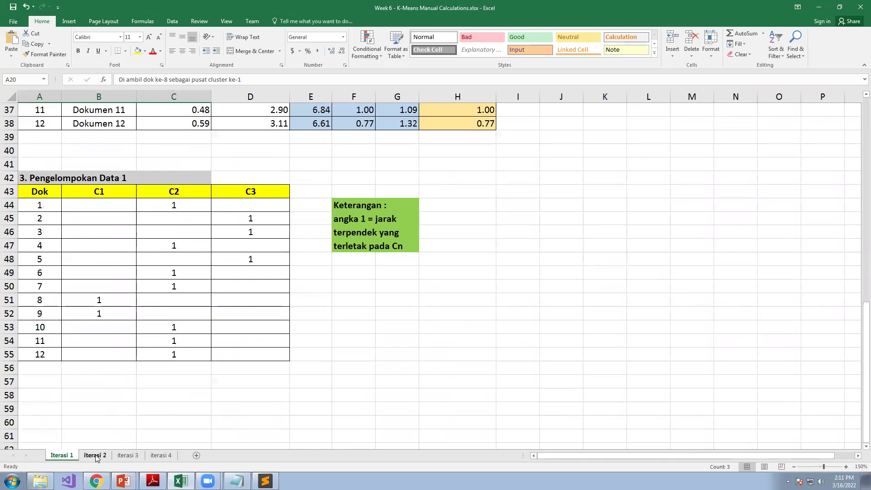
{"action": "left_click", "coordinate": [95, 455]}
{"action": "left_click", "coordinate": [62, 455]}
{"action": "left_click", "coordinate": [95, 455]}
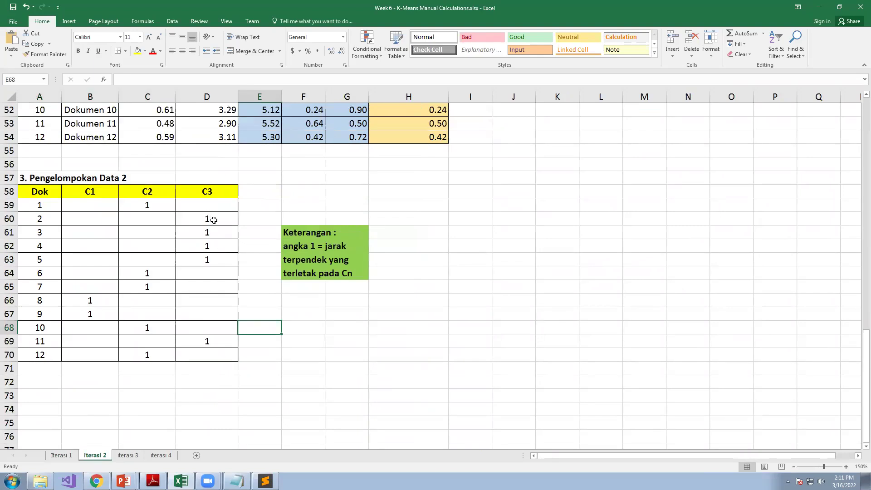
{"action": "left_click_drag", "start_coordinate": [214, 218], "coordinate": [206, 342]}
{"action": "key", "text": "ctrl+Page_Up"}
{"action": "left_click_drag", "start_coordinate": [245, 221], "coordinate": [247, 260]}
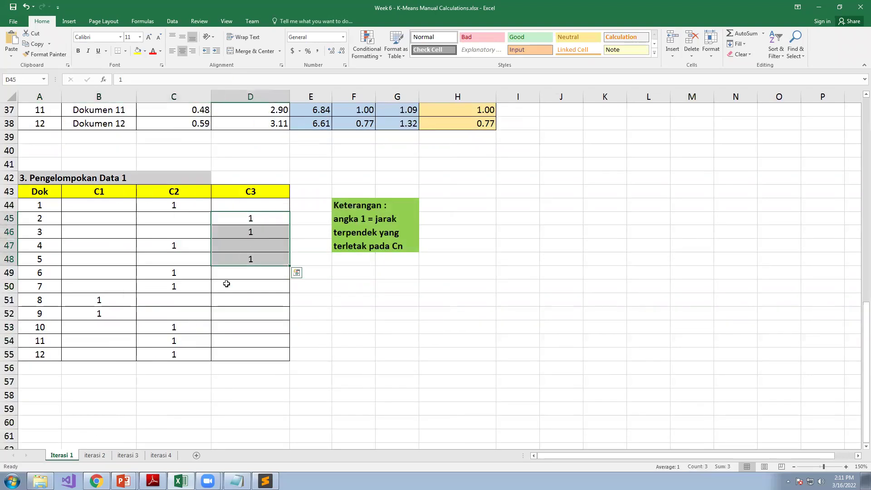
{"action": "left_click", "coordinate": [94, 455]}
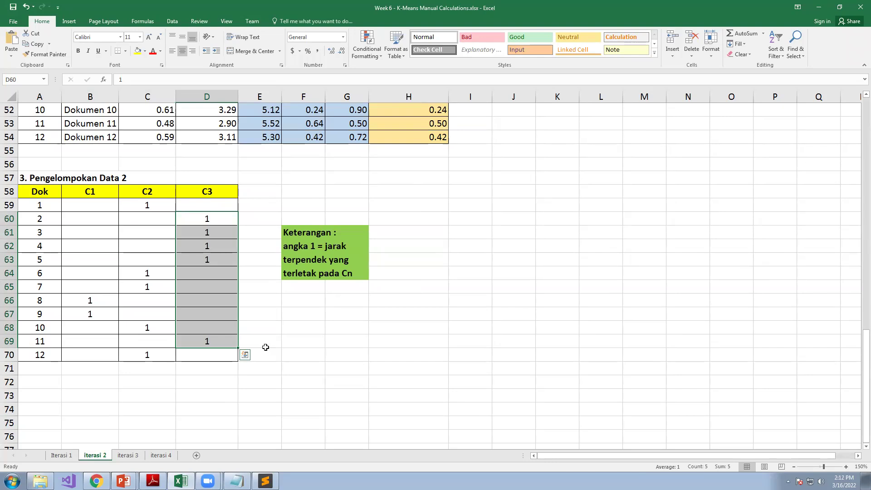
Compare the complete C1 to C3 grouping in B44:D55 of Iterasi 1 with the Pengelompokan Data 2 table on iterasi 2
{"action": "left_click", "coordinate": [61, 455]}
{"action": "left_click", "coordinate": [90, 456]}
{"action": "left_click", "coordinate": [62, 455]}
{"action": "left_click_drag", "start_coordinate": [99, 205], "coordinate": [204, 358]}
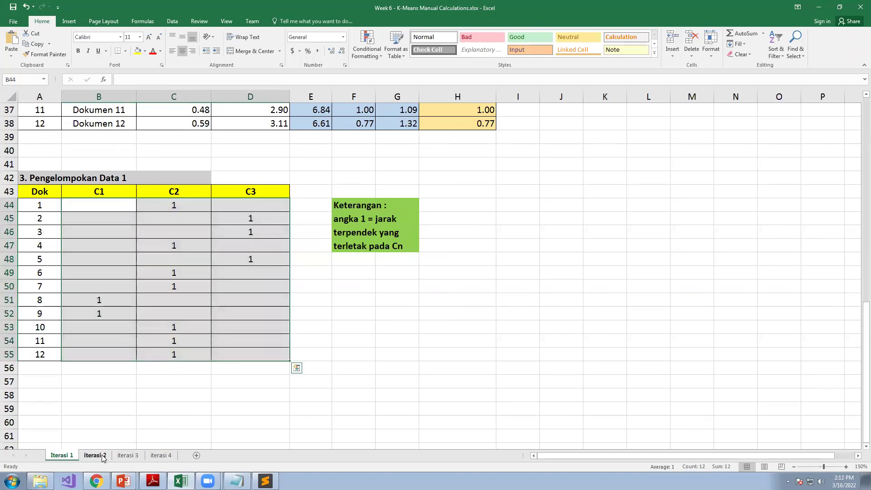
{"action": "left_click", "coordinate": [95, 454]}
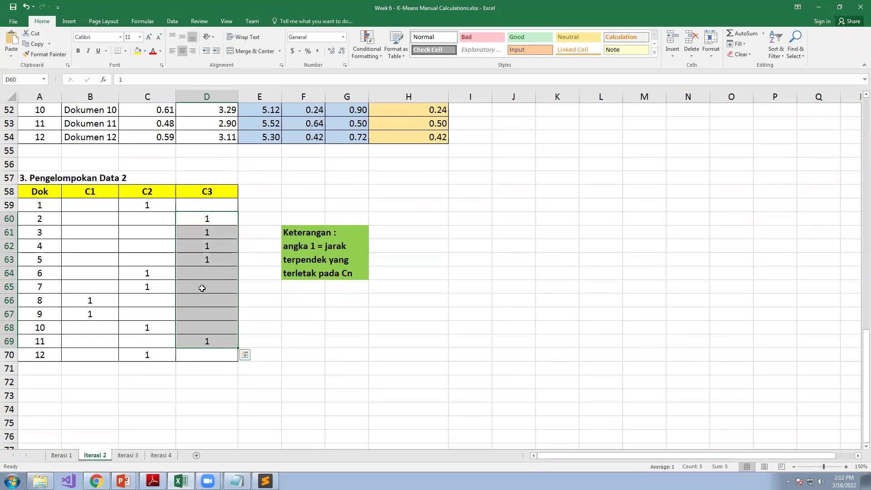
{"action": "left_click", "coordinate": [162, 379]}
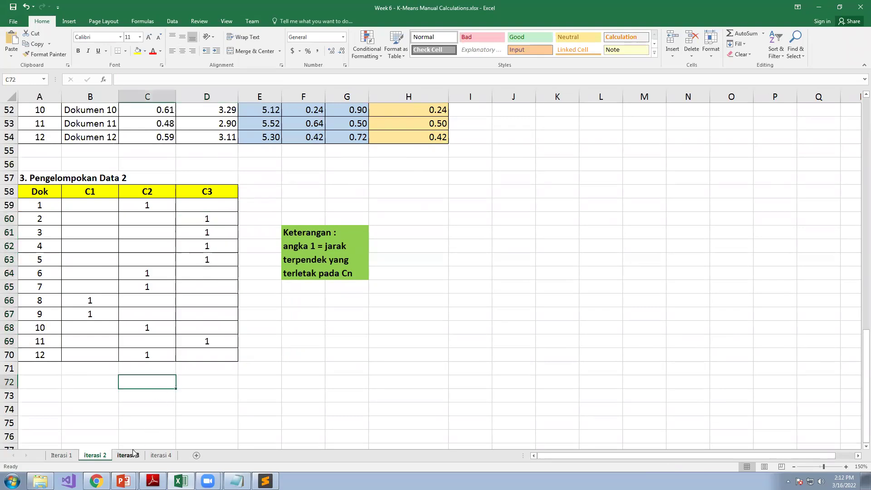
Switch to the iterasi 3 sheet and review its new cluster centres and the starting grouping table in B4:D15
{"action": "left_click", "coordinate": [129, 455]}
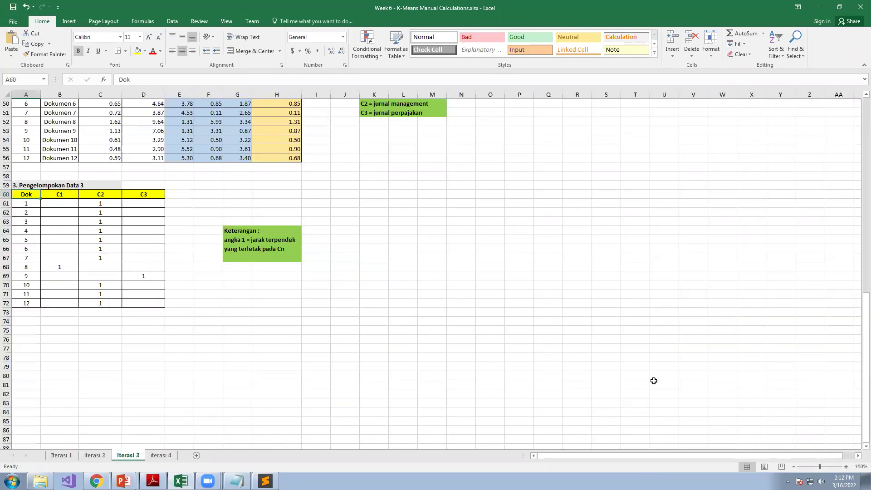
{"action": "left_click", "coordinate": [846, 467]}
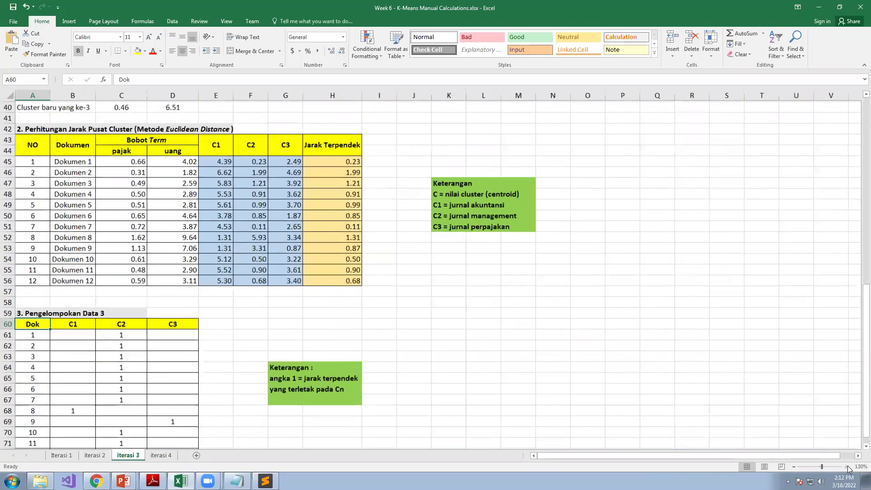
{"action": "left_click", "coordinate": [846, 467]}
{"action": "scroll", "coordinate": [287, 325], "scroll_direction": "up", "scroll_amount": 2}
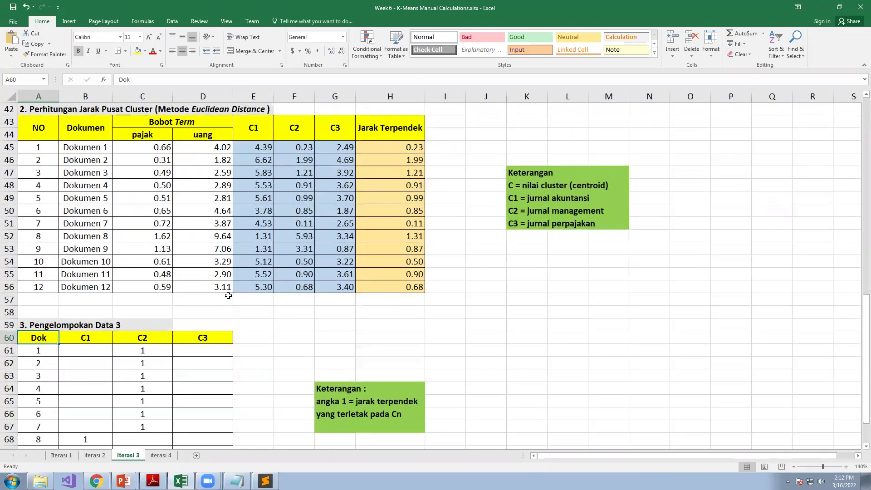
{"action": "scroll", "coordinate": [181, 300], "scroll_direction": "up", "scroll_amount": 6}
{"action": "left_click_drag", "start_coordinate": [154, 286], "coordinate": [206, 316]}
{"action": "scroll", "coordinate": [120, 178], "scroll_direction": "up", "scroll_amount": 8}
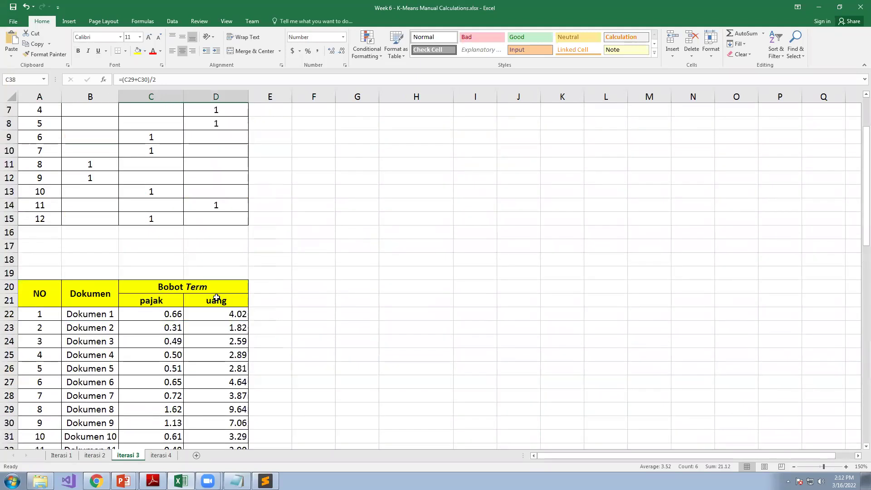
{"action": "left_click_drag", "start_coordinate": [98, 155], "coordinate": [211, 302]}
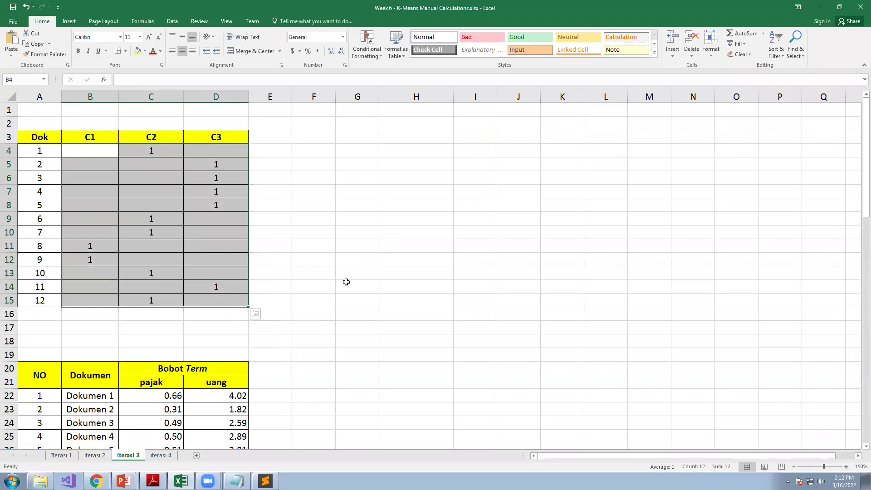
Review the iterasi 3 cluster centres in C38:D40, the distance table for all twelve documents and the Pengelompokan Data 3 table
{"action": "scroll", "coordinate": [274, 292], "scroll_direction": "down", "scroll_amount": 8}
{"action": "left_click_drag", "start_coordinate": [157, 286], "coordinate": [210, 313]}
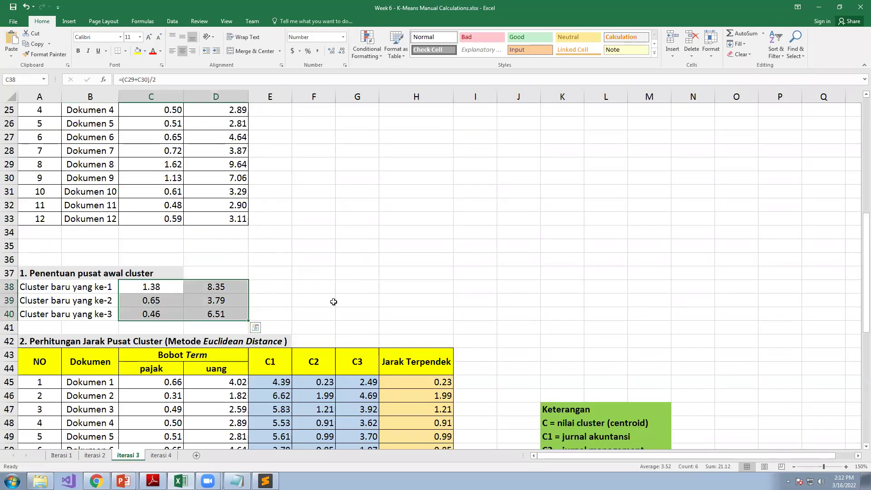
{"action": "scroll", "coordinate": [333, 301], "scroll_direction": "down", "scroll_amount": 4}
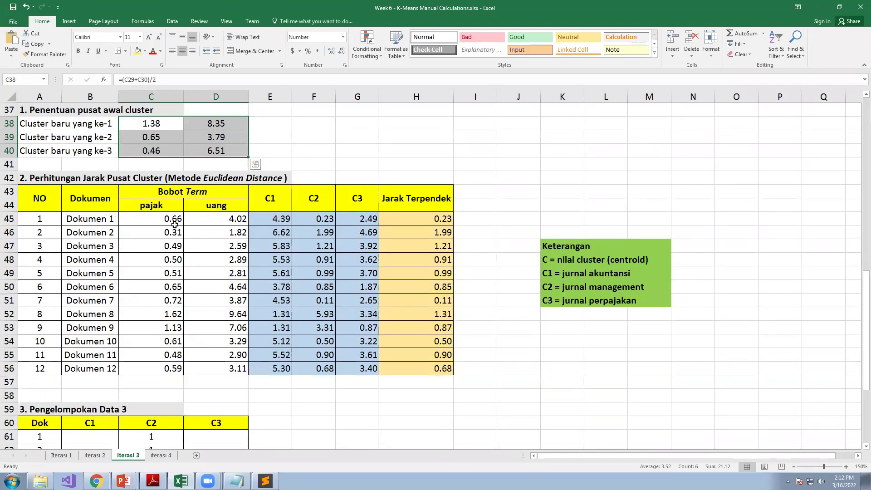
{"action": "left_click_drag", "start_coordinate": [161, 220], "coordinate": [211, 263]}
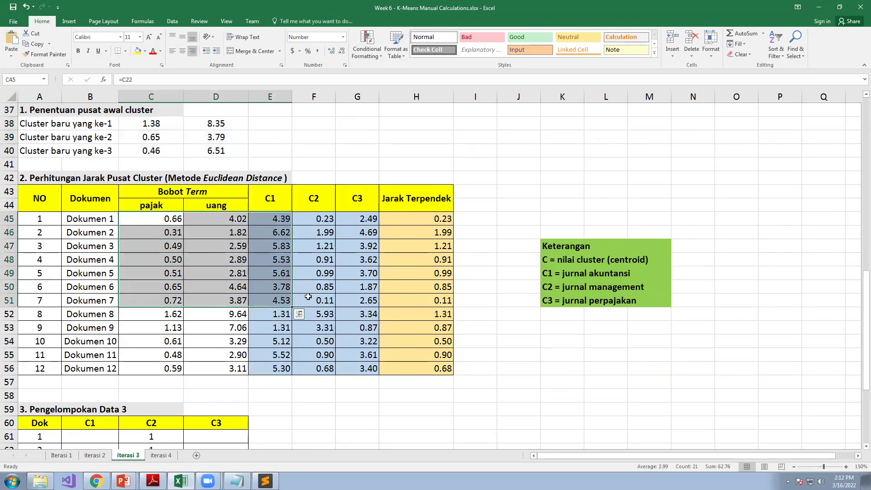
{"action": "left_click", "coordinate": [189, 256]}
{"action": "left_click_drag", "start_coordinate": [105, 220], "coordinate": [99, 369]}
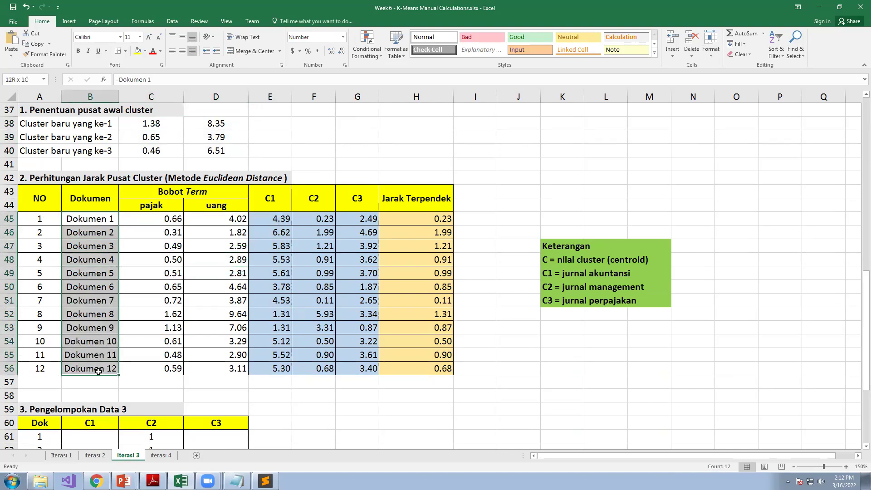
{"action": "scroll", "coordinate": [438, 244], "scroll_direction": "down", "scroll_amount": 5}
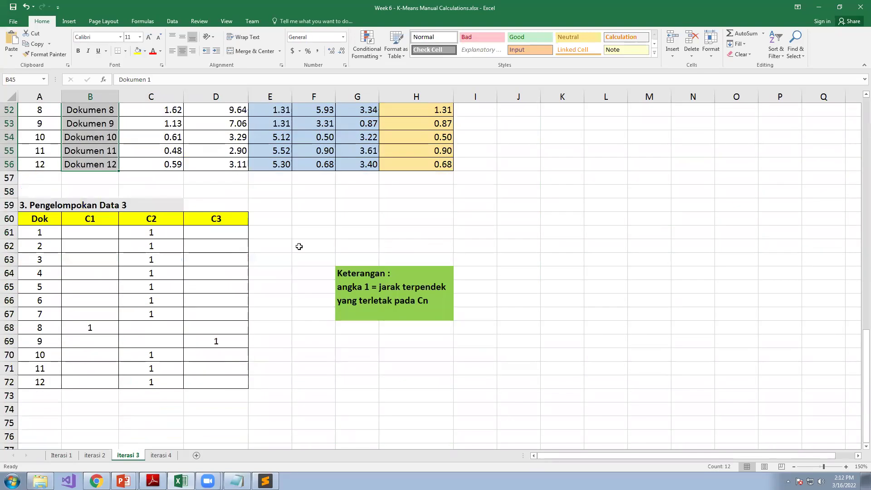
Compare the C1 assignments in Pengelompokan Data 3 on iterasi 3 with those for documents 8 and 9 on iterasi 2
{"action": "left_click", "coordinate": [94, 456]}
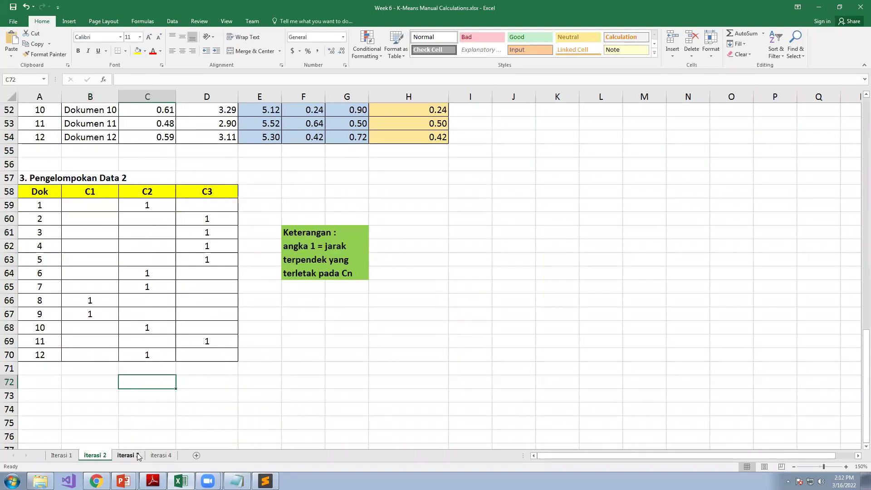
{"action": "left_click", "coordinate": [128, 455]}
{"action": "left_click_drag", "start_coordinate": [106, 233], "coordinate": [93, 376]}
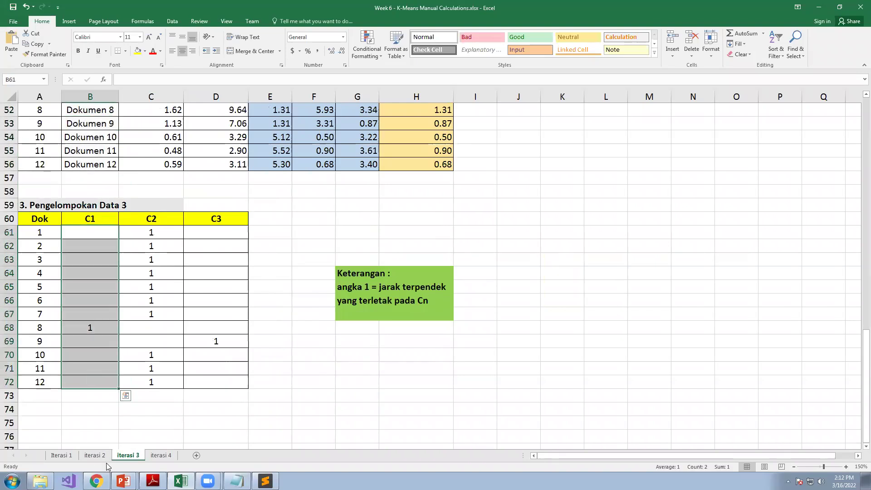
{"action": "left_click", "coordinate": [95, 456]}
{"action": "left_click_drag", "start_coordinate": [96, 298], "coordinate": [92, 312]}
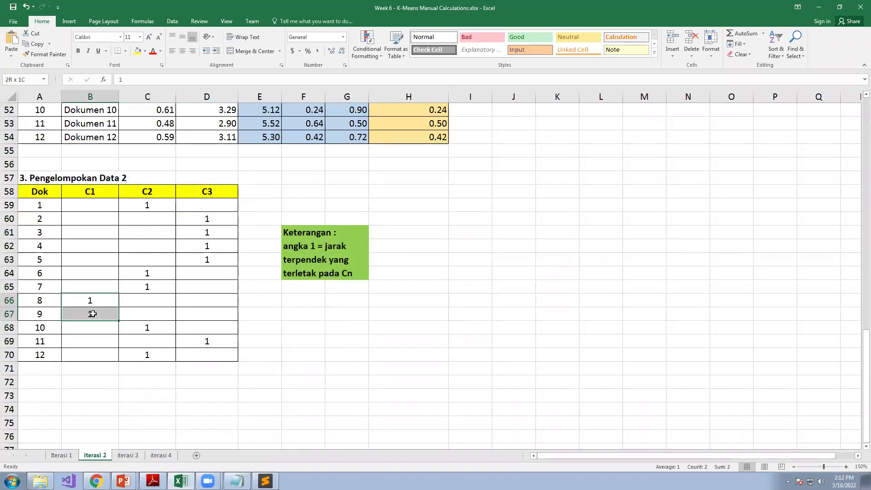
Return to the iterasi 3 sheet and check document 8's C1 entry and the C2 assignments in C61:C72
{"action": "left_click", "coordinate": [117, 454]}
{"action": "left_click_drag", "start_coordinate": [156, 233], "coordinate": [145, 385]}
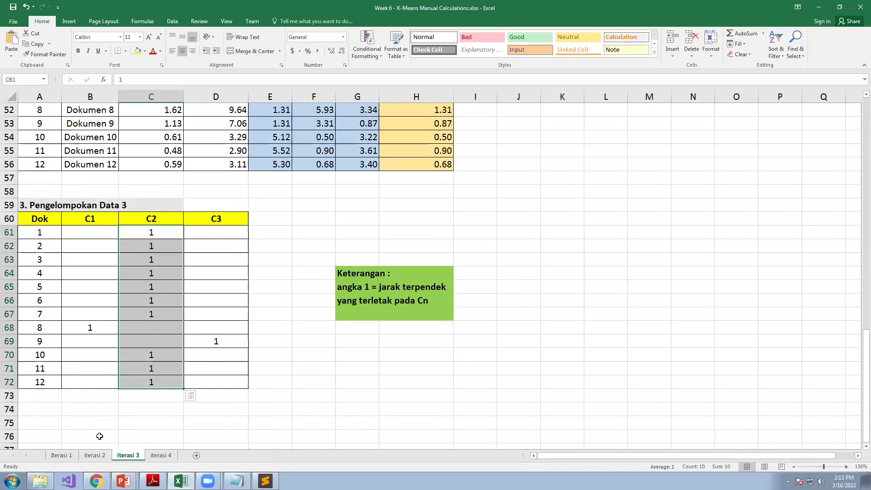
{"action": "left_click", "coordinate": [91, 330]}
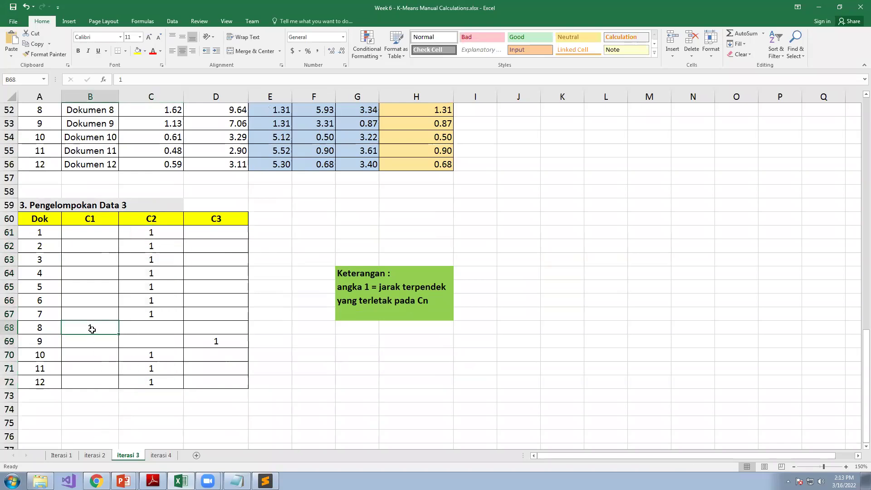
{"action": "left_click_drag", "start_coordinate": [153, 233], "coordinate": [136, 382]}
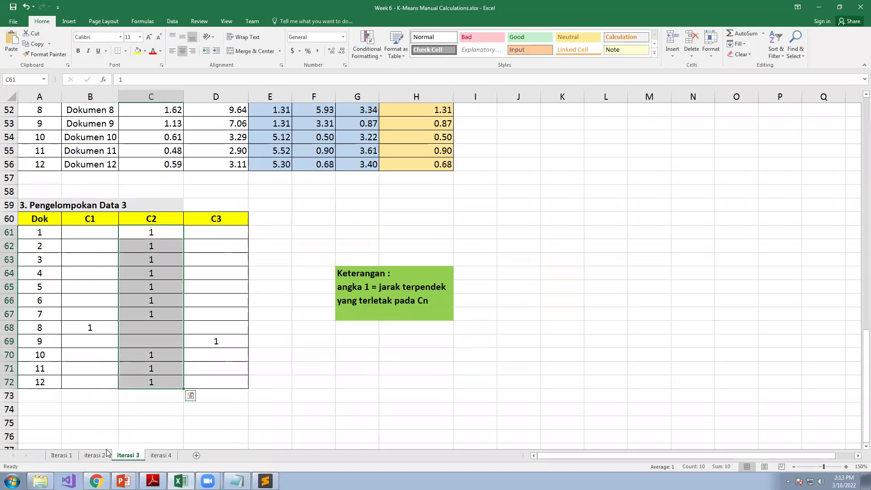
Compare document 9's C3 entry in Pengelompokan Data 3 with the C3 assignments in D60:D69 of iterasi 2
{"action": "left_click", "coordinate": [226, 340]}
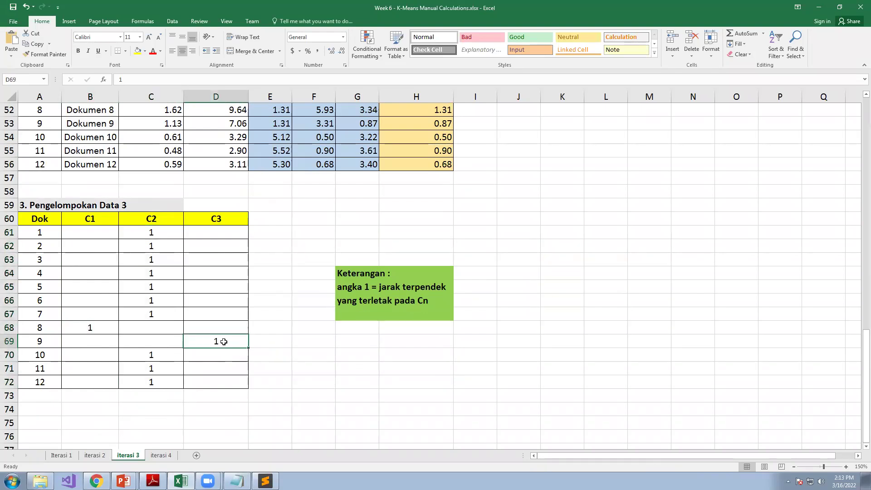
{"action": "left_click", "coordinate": [100, 455]}
{"action": "left_click_drag", "start_coordinate": [214, 221], "coordinate": [212, 340]}
{"action": "left_click", "coordinate": [188, 407]}
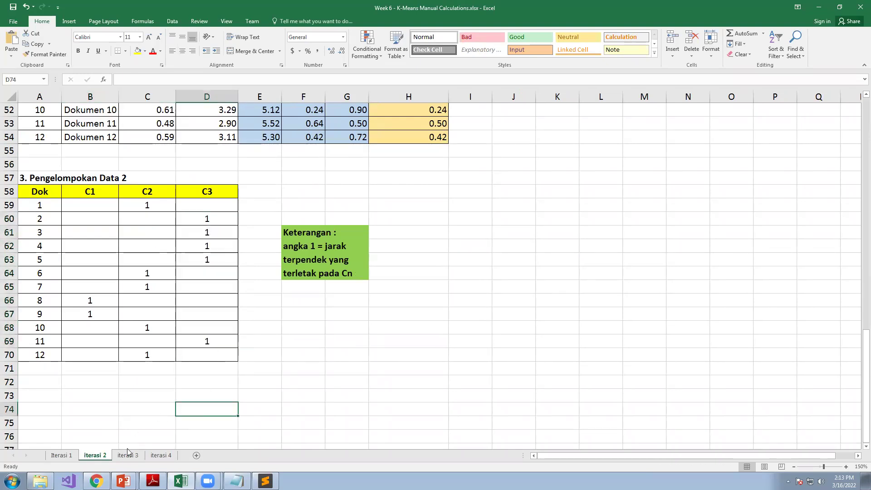
Open the iterasi 4 sheet and examine the grouping in B7:D18 and the new cluster centres in C42:D44
{"action": "left_click", "coordinate": [132, 455]}
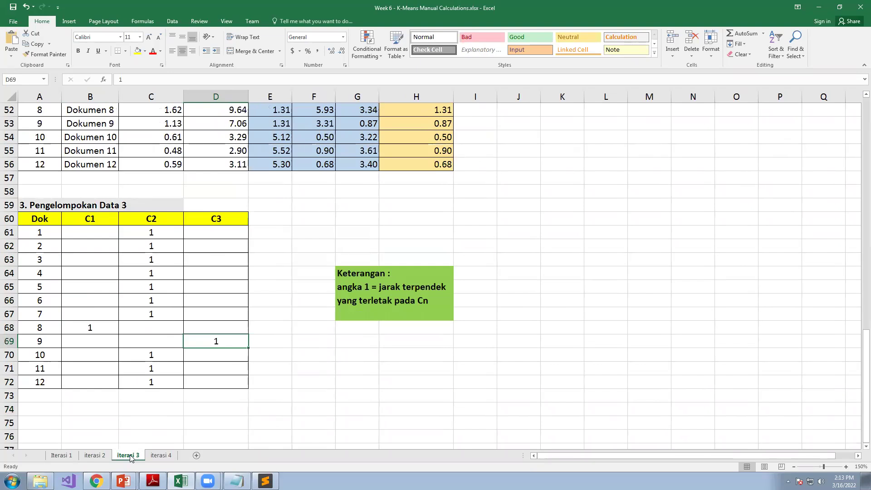
{"action": "left_click", "coordinate": [168, 456]}
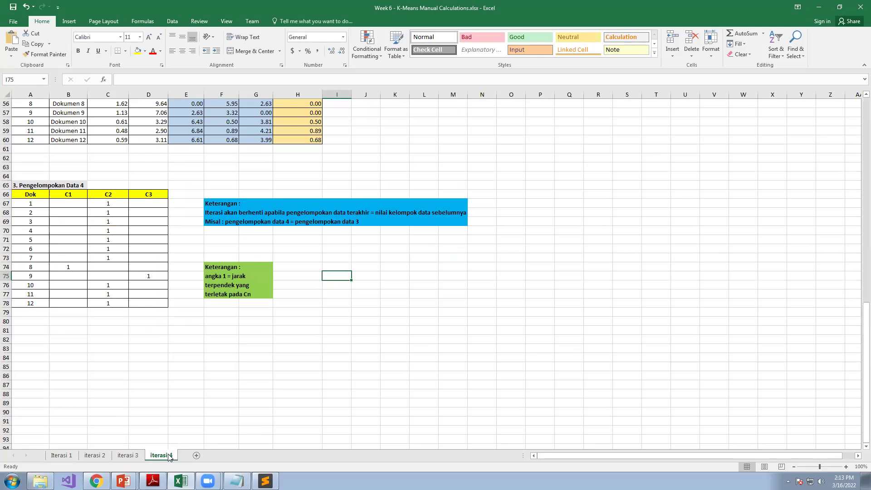
{"action": "left_click", "coordinate": [846, 466]}
{"action": "left_click", "coordinate": [846, 466]}
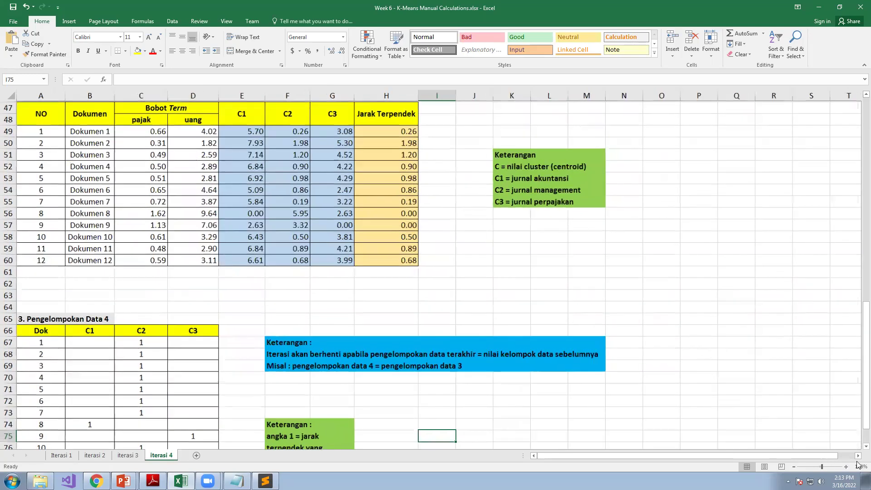
{"action": "left_click", "coordinate": [847, 467]}
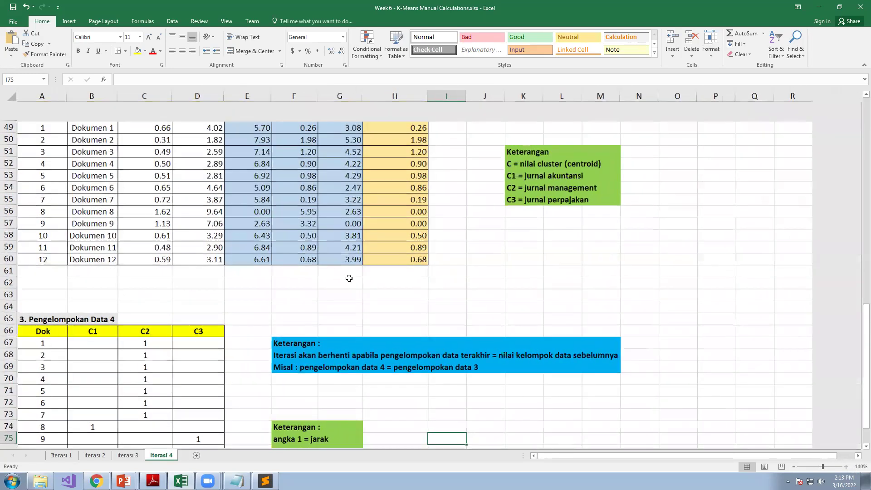
{"action": "scroll", "coordinate": [210, 259], "scroll_direction": "up", "scroll_amount": 3}
{"action": "scroll", "coordinate": [210, 240], "scroll_direction": "up", "scroll_amount": 13}
{"action": "left_click_drag", "start_coordinate": [97, 185], "coordinate": [196, 328]}
{"action": "scroll", "coordinate": [223, 313], "scroll_direction": "down", "scroll_amount": 6}
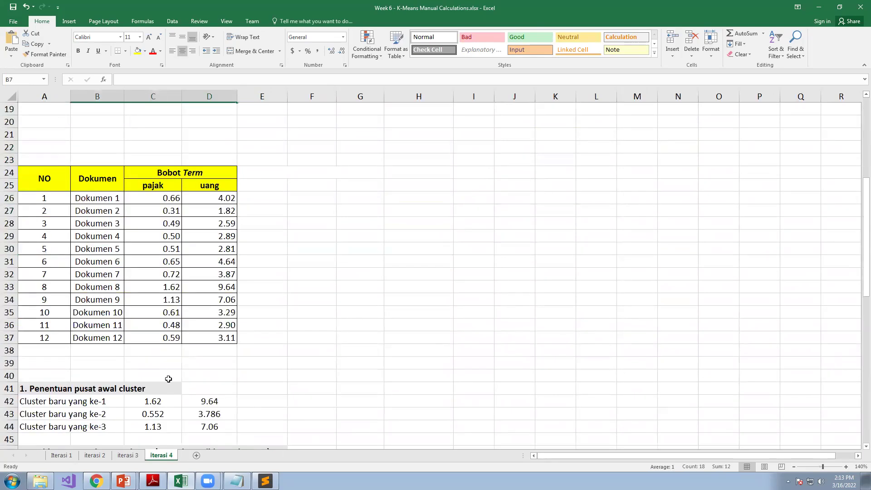
{"action": "left_click_drag", "start_coordinate": [160, 401], "coordinate": [213, 426]}
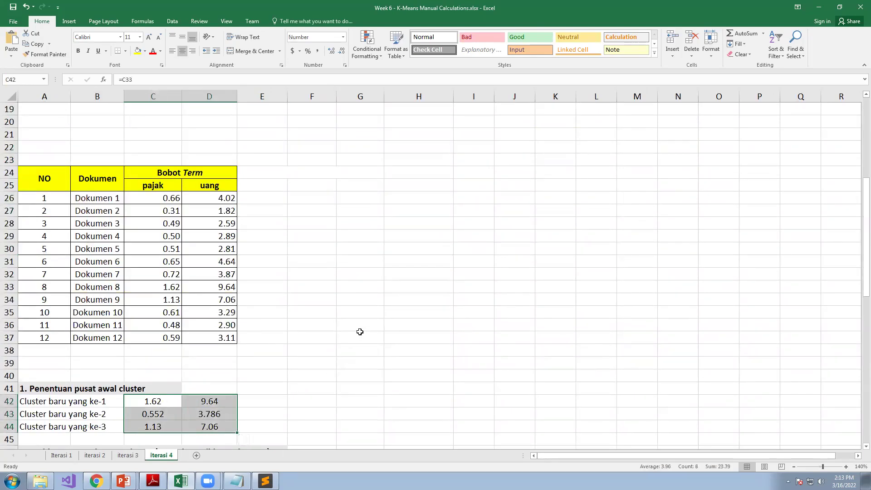
Check the cluster 1 centre formula in C42 of iterasi 4 against document 8's C1 assignment in B14
{"action": "scroll", "coordinate": [360, 332], "scroll_direction": "up", "scroll_amount": 5}
{"action": "left_click", "coordinate": [106, 237]}
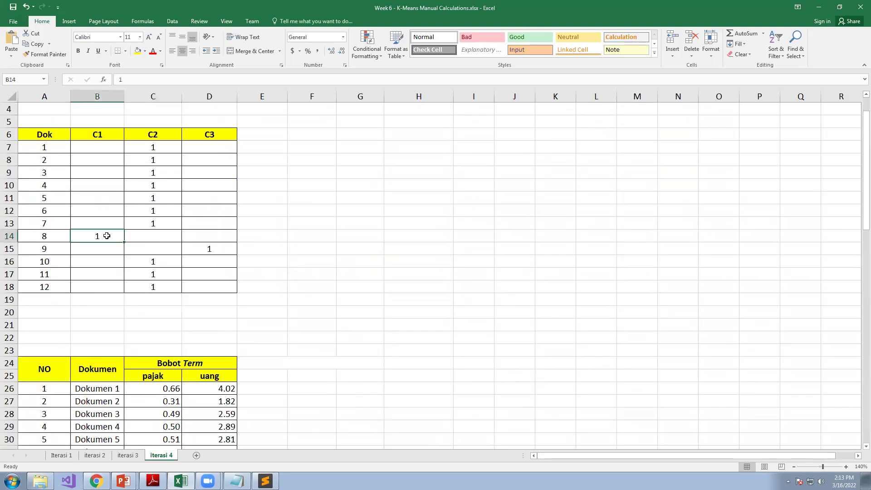
{"action": "scroll", "coordinate": [135, 325], "scroll_direction": "down", "scroll_amount": 6}
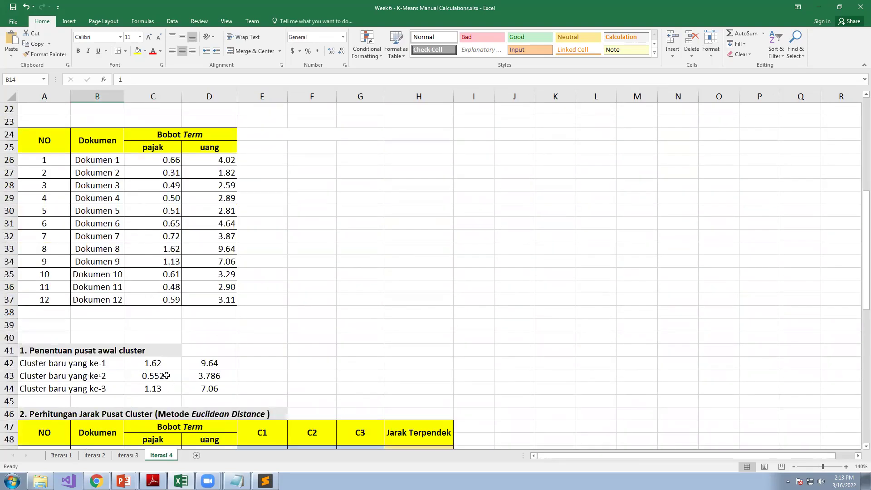
{"action": "left_click", "coordinate": [166, 362]}
{"action": "type", "text": "=C33"}
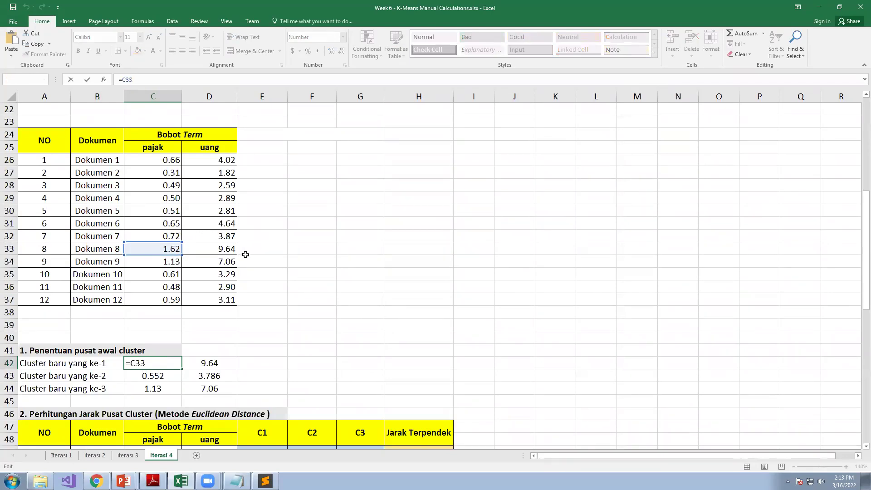
{"action": "key", "text": "Return"}
Compare the Pengelompokan Data 4 assignments in B67:D78 with the Pengelompokan Data 3 assignments in B61:D72 on iterasi 3
{"action": "scroll", "coordinate": [342, 278], "scroll_direction": "down", "scroll_amount": 12}
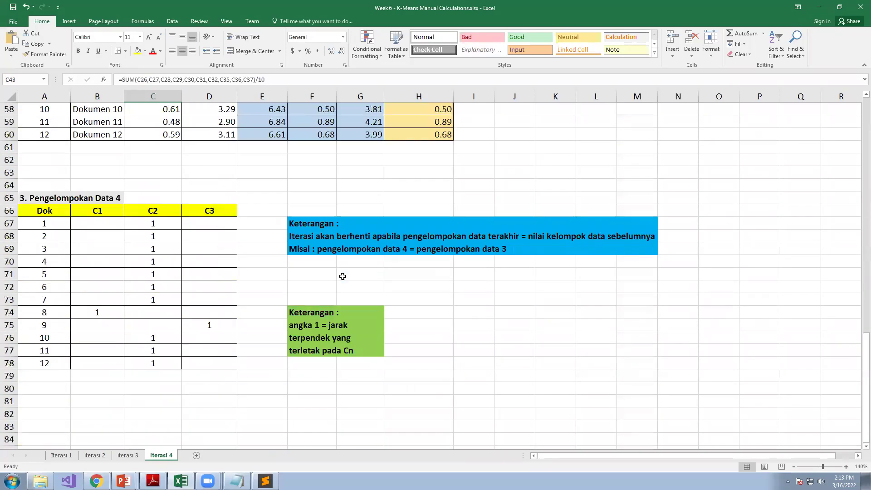
{"action": "left_click_drag", "start_coordinate": [113, 225], "coordinate": [209, 359]}
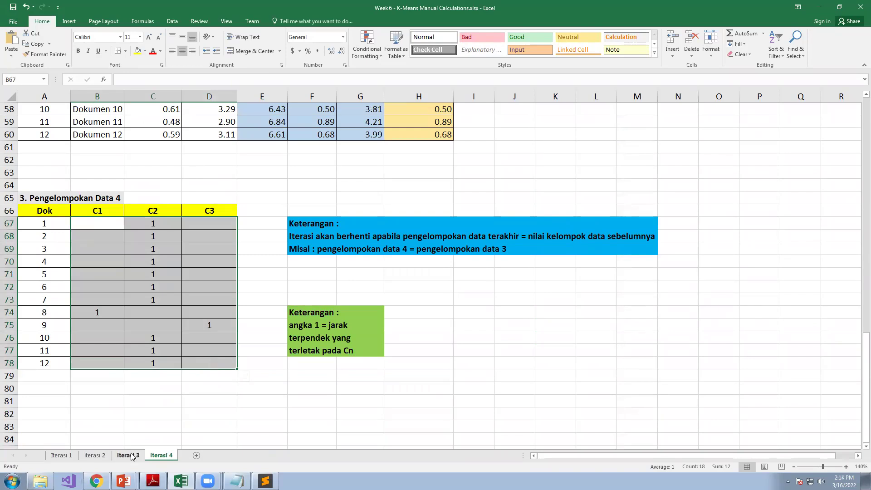
{"action": "left_click", "coordinate": [128, 455]}
{"action": "left_click_drag", "start_coordinate": [95, 232], "coordinate": [212, 382]}
{"action": "key", "text": "ctrl+c"}
{"action": "left_click", "coordinate": [164, 457]}
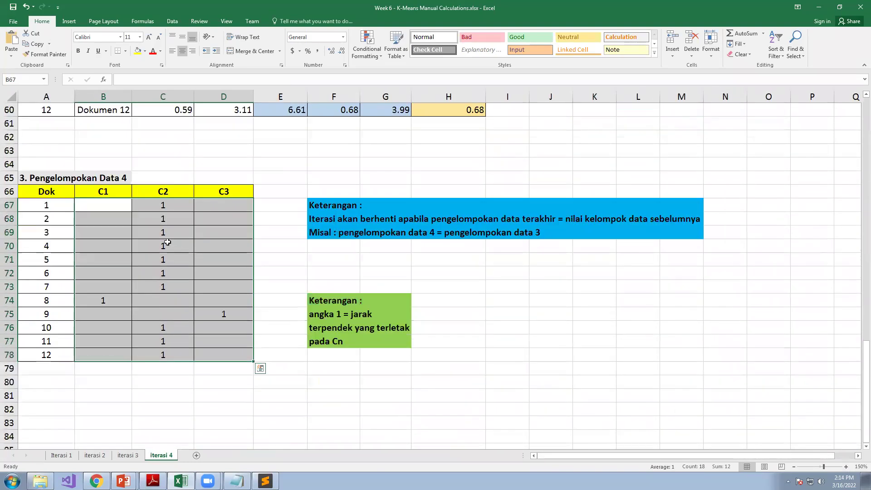
Recheck the Pengelompokan Data 4 table against Pengelompokan Data 3, alternating between the iterasi 4 and iterasi 3 sheets
{"action": "left_click", "coordinate": [142, 218]}
{"action": "left_click_drag", "start_coordinate": [109, 204], "coordinate": [236, 354]}
{"action": "key", "text": "ctrl+v"}
{"action": "key", "text": "Escape"}
{"action": "left_click", "coordinate": [136, 460]}
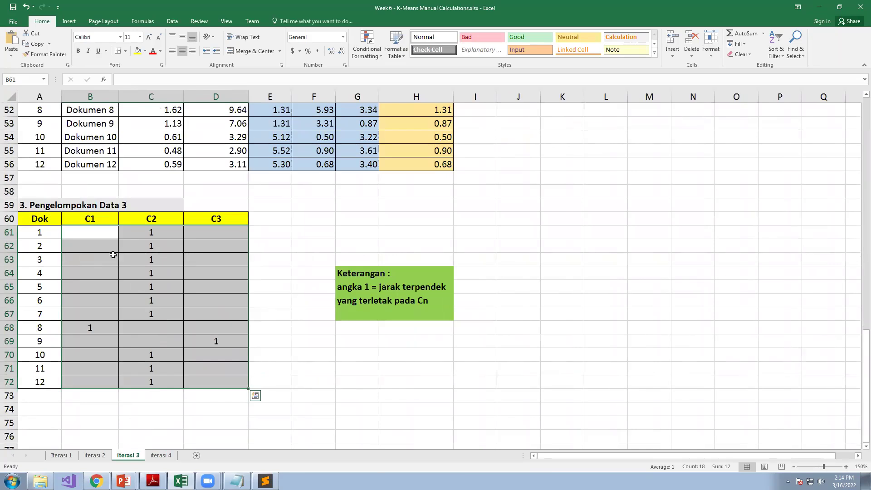
{"action": "left_click", "coordinate": [157, 458]}
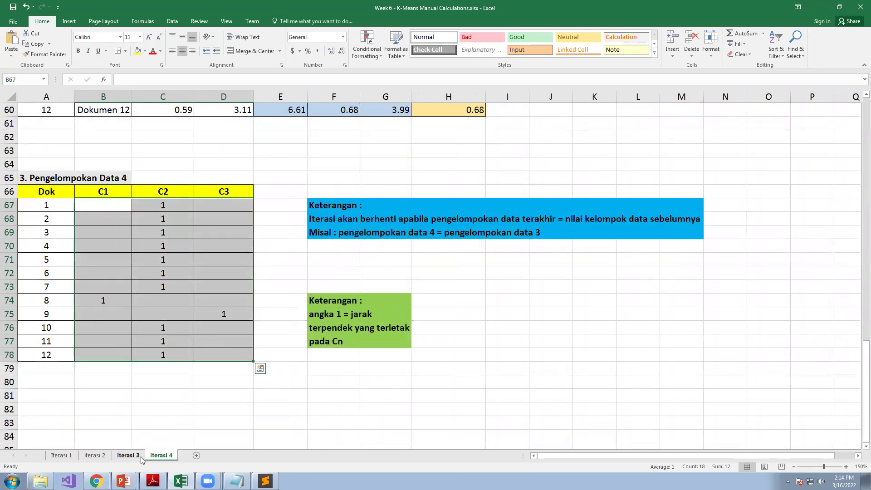
{"action": "left_click", "coordinate": [138, 458]}
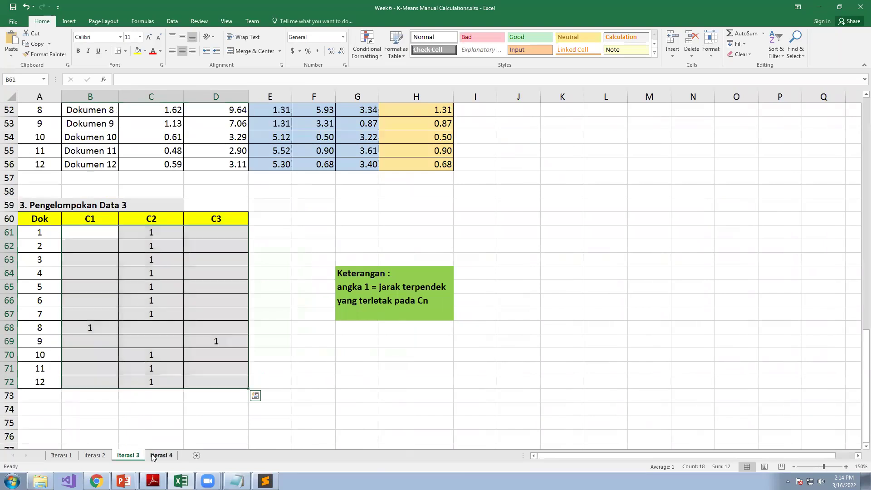
Return to iterasi 4 and read the blue Keterangan note on when the iterations stop
{"action": "left_click", "coordinate": [157, 455]}
{"action": "left_click_drag", "start_coordinate": [311, 219], "coordinate": [670, 239]}
{"action": "left_click", "coordinate": [619, 294]}
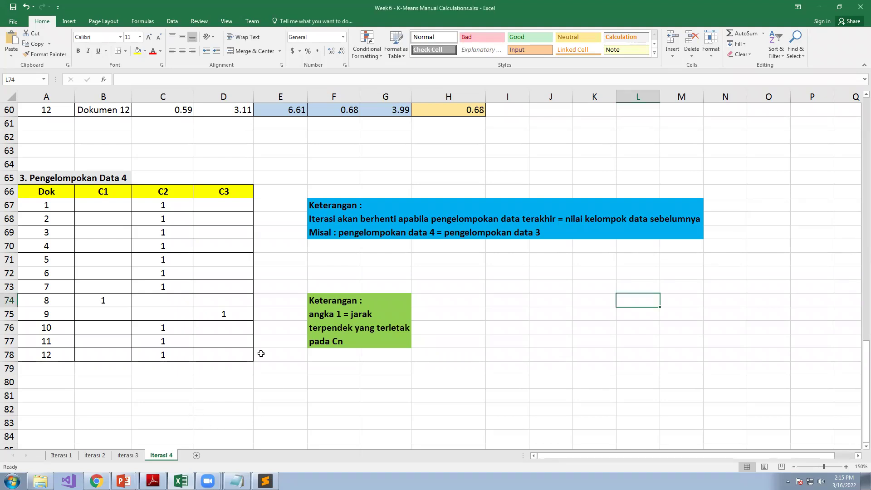
Open the Iterasi 1 sheet and review the initial cluster centres in A20:E22 and the source document table
{"action": "left_click", "coordinate": [61, 455]}
{"action": "scroll", "coordinate": [221, 285], "scroll_direction": "up", "scroll_amount": 4}
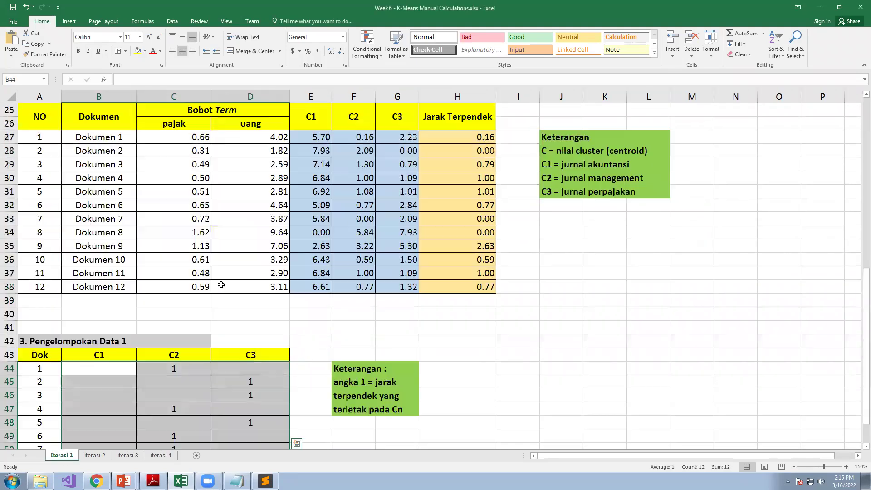
{"action": "scroll", "coordinate": [221, 284], "scroll_direction": "up", "scroll_amount": 8}
{"action": "scroll", "coordinate": [136, 254], "scroll_direction": "down", "scroll_amount": 4}
{"action": "left_click_drag", "start_coordinate": [29, 206], "coordinate": [327, 235]}
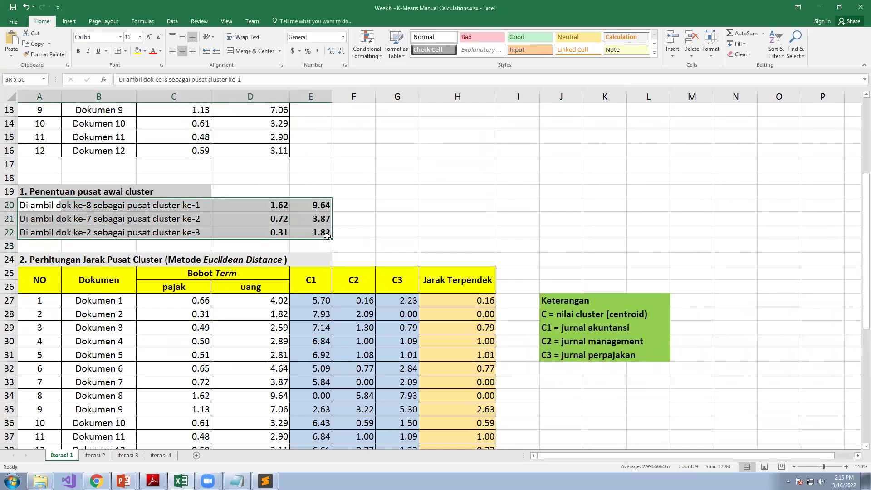
{"action": "left_click", "coordinate": [387, 213]}
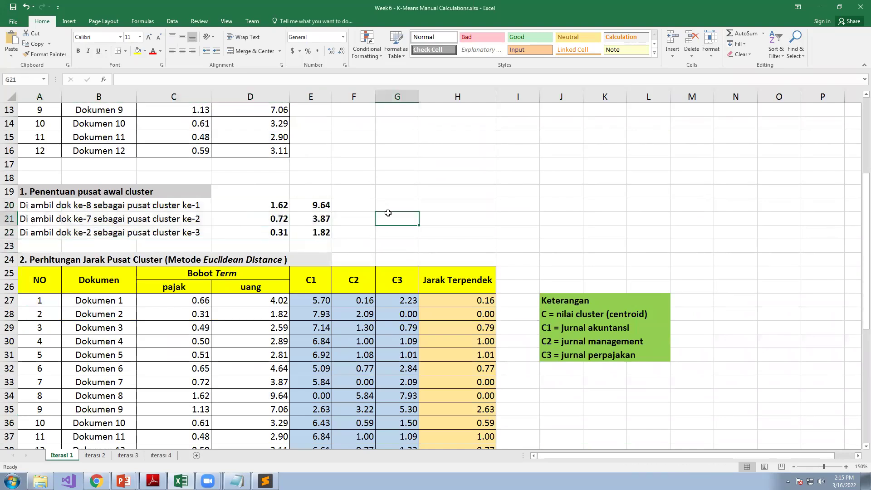
{"action": "scroll", "coordinate": [388, 213], "scroll_direction": "up", "scroll_amount": 4}
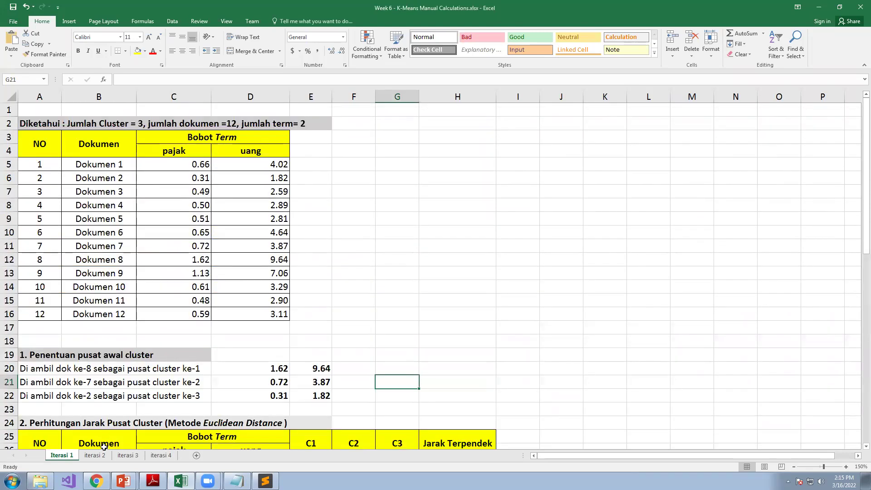
Review which documents in A20 and A22 of Iterasi 1 are taken as the centres of clusters 1 and 3
{"action": "left_click", "coordinate": [161, 455]}
{"action": "left_click", "coordinate": [61, 455]}
{"action": "left_click_drag", "start_coordinate": [38, 368], "coordinate": [188, 371]}
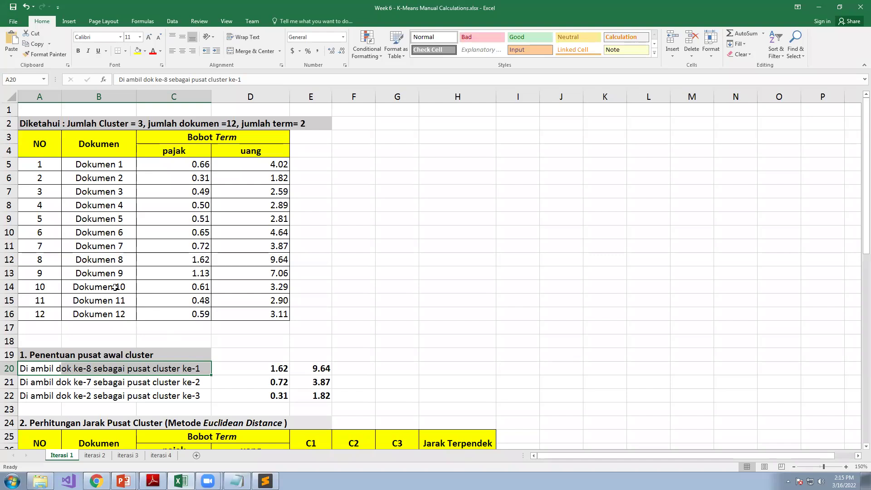
{"action": "left_click_drag", "start_coordinate": [35, 399], "coordinate": [159, 396]}
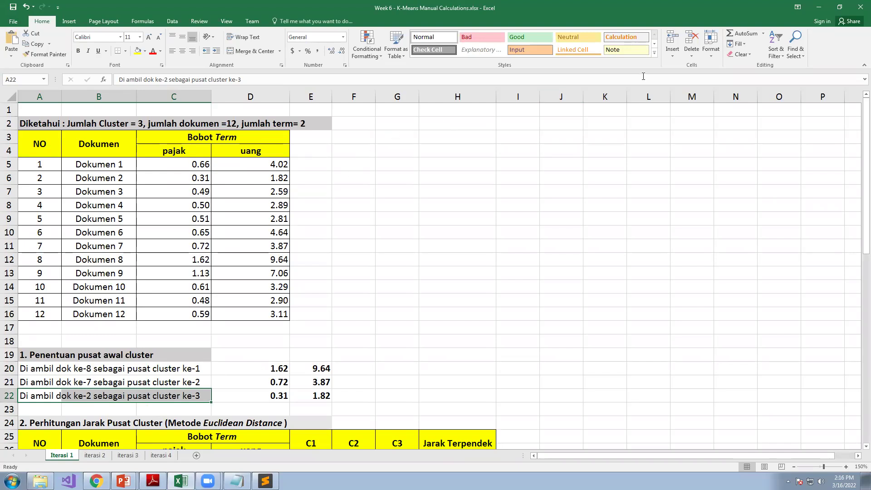
{"action": "left_click", "coordinate": [710, 40]}
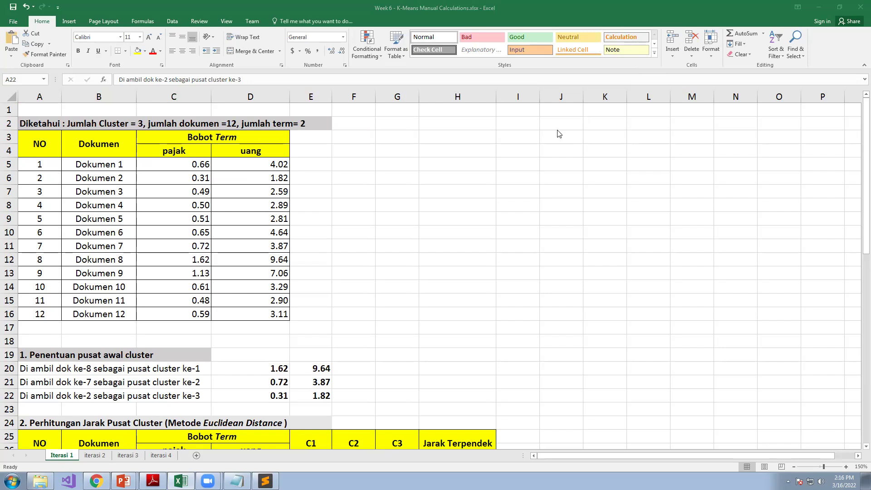
Examine the pajak and uang term weights of all twelve documents in C4:D16
{"action": "left_click", "coordinate": [90, 125]}
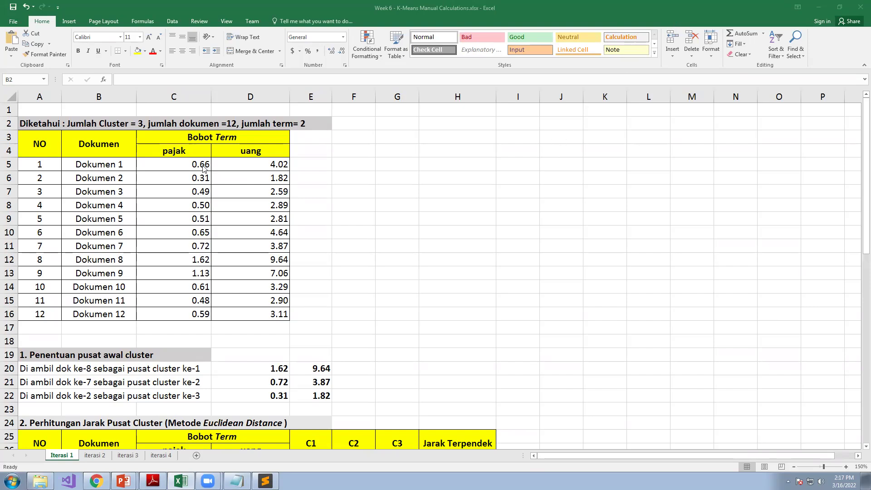
{"action": "left_click", "coordinate": [174, 151]}
{"action": "left_click_drag", "start_coordinate": [206, 161], "coordinate": [254, 314]}
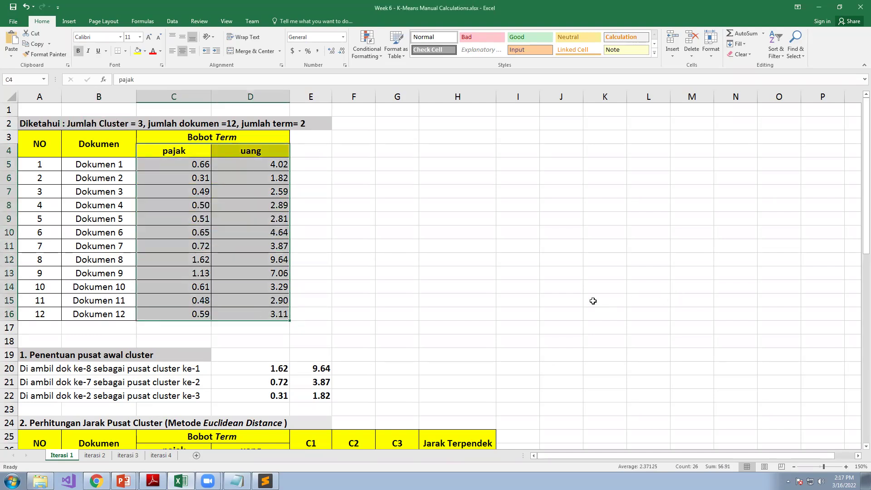
{"action": "left_click", "coordinate": [348, 192]}
{"action": "left_click", "coordinate": [200, 164]}
{"action": "left_click_drag", "start_coordinate": [200, 164], "coordinate": [254, 314]}
{"action": "left_click", "coordinate": [449, 312]}
Check document 1's pajak and uang weights in C27:D27 of the Euclidean distance table, including the reference in C27
{"action": "scroll", "coordinate": [460, 303], "scroll_direction": "down", "scroll_amount": 2}
{"action": "scroll", "coordinate": [460, 304], "scroll_direction": "down", "scroll_amount": 5}
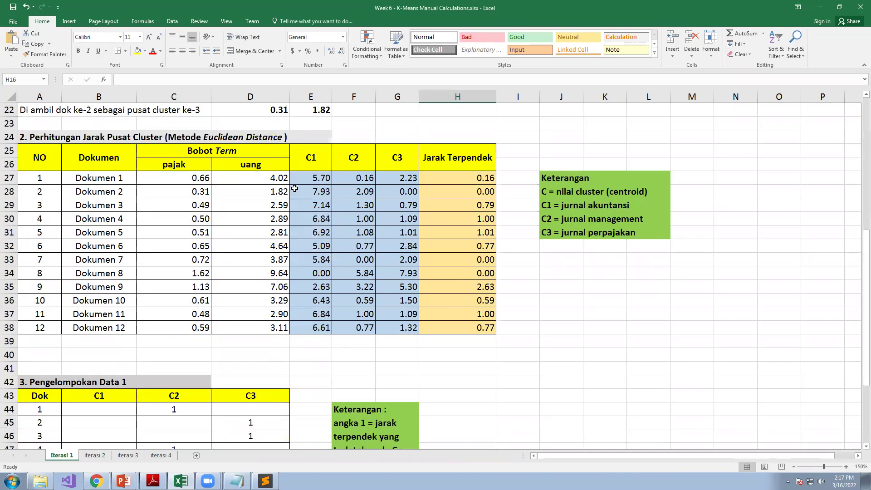
{"action": "left_click_drag", "start_coordinate": [188, 179], "coordinate": [257, 181]}
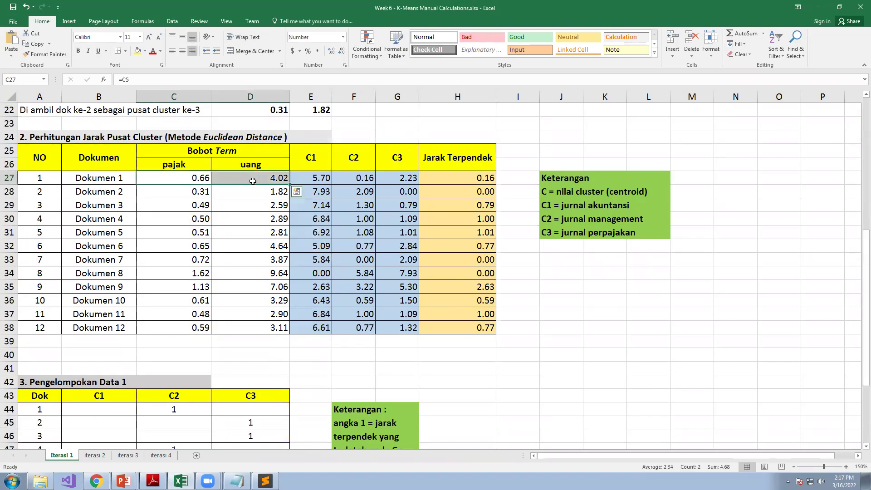
{"action": "left_click", "coordinate": [196, 180]}
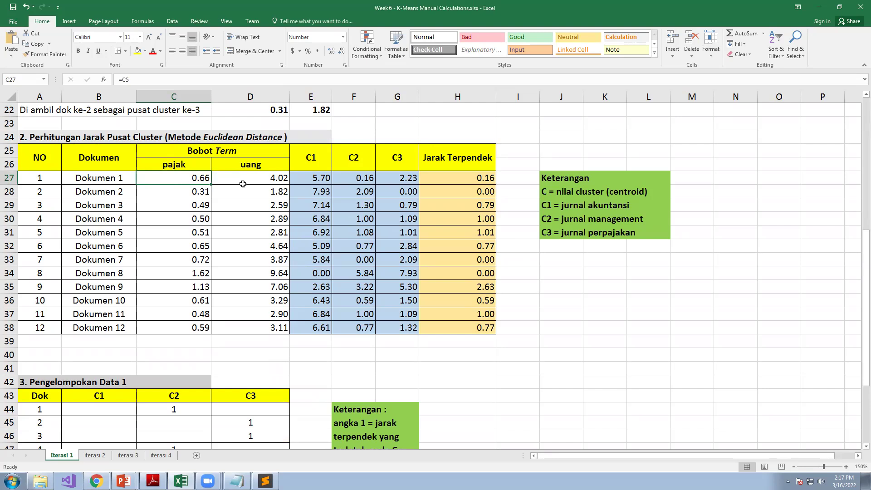
Switch to the PowerPoint slide show of Week 6 - Similarity Measures (Coefficient) + KMeans.pptx
{"action": "scroll", "coordinate": [242, 184], "scroll_direction": "up", "scroll_amount": 7}
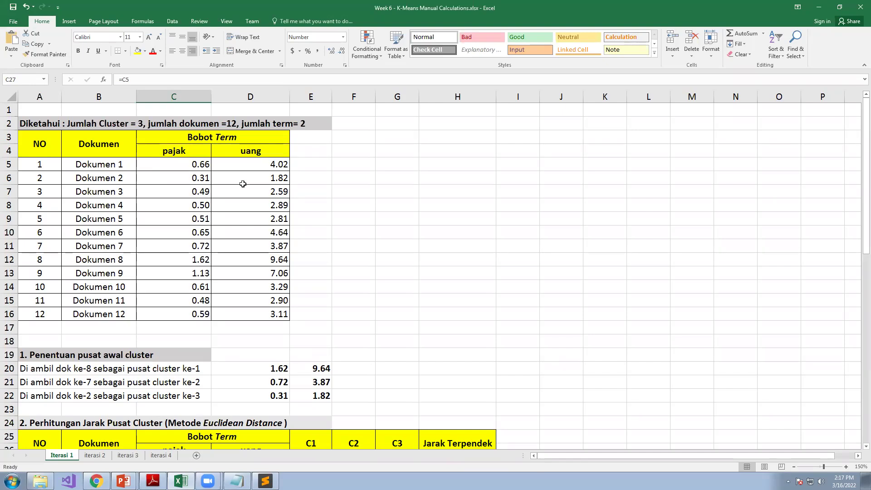
{"action": "mouse_move", "coordinate": [124, 481]}
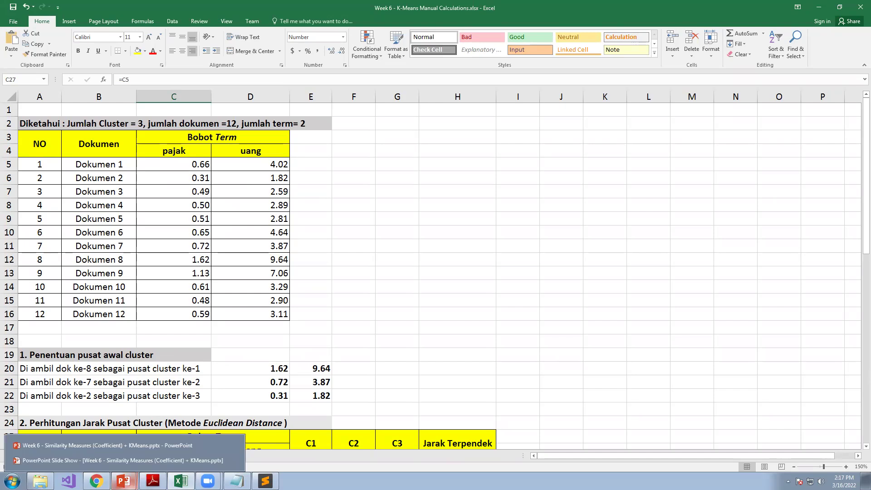
{"action": "left_click", "coordinate": [145, 458]}
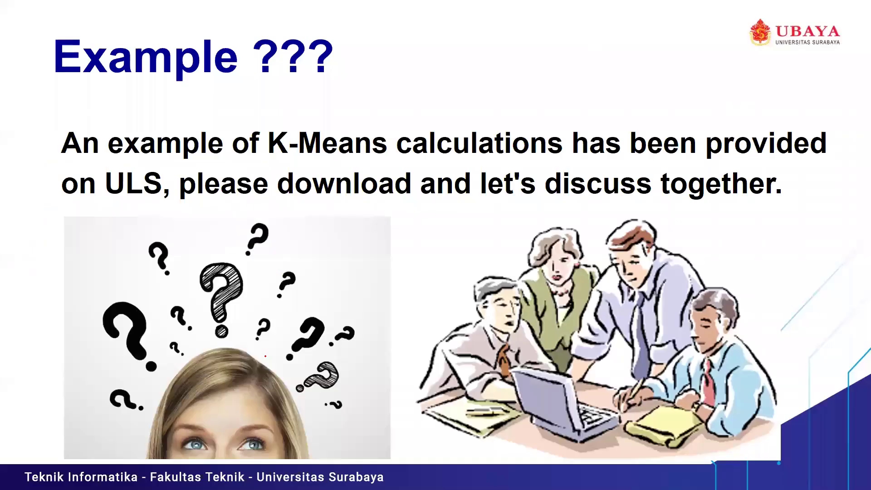